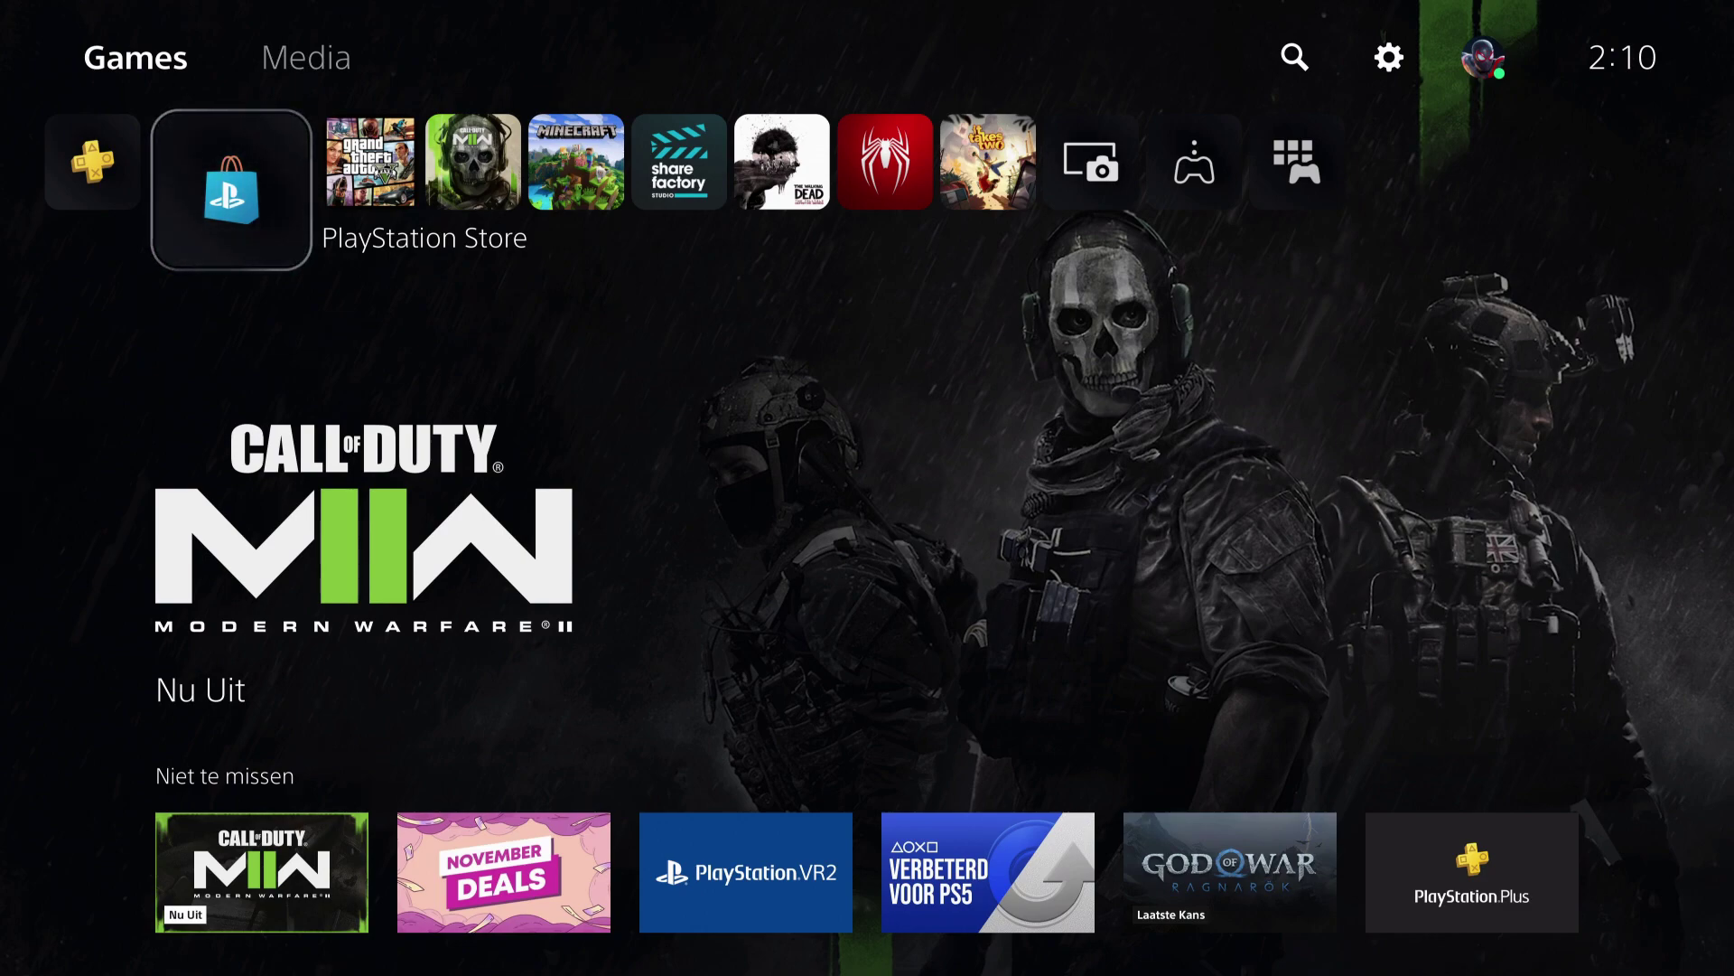
Press the PS button to bring up the Control Center over the home screen.
{"action": "key", "text": "super"}
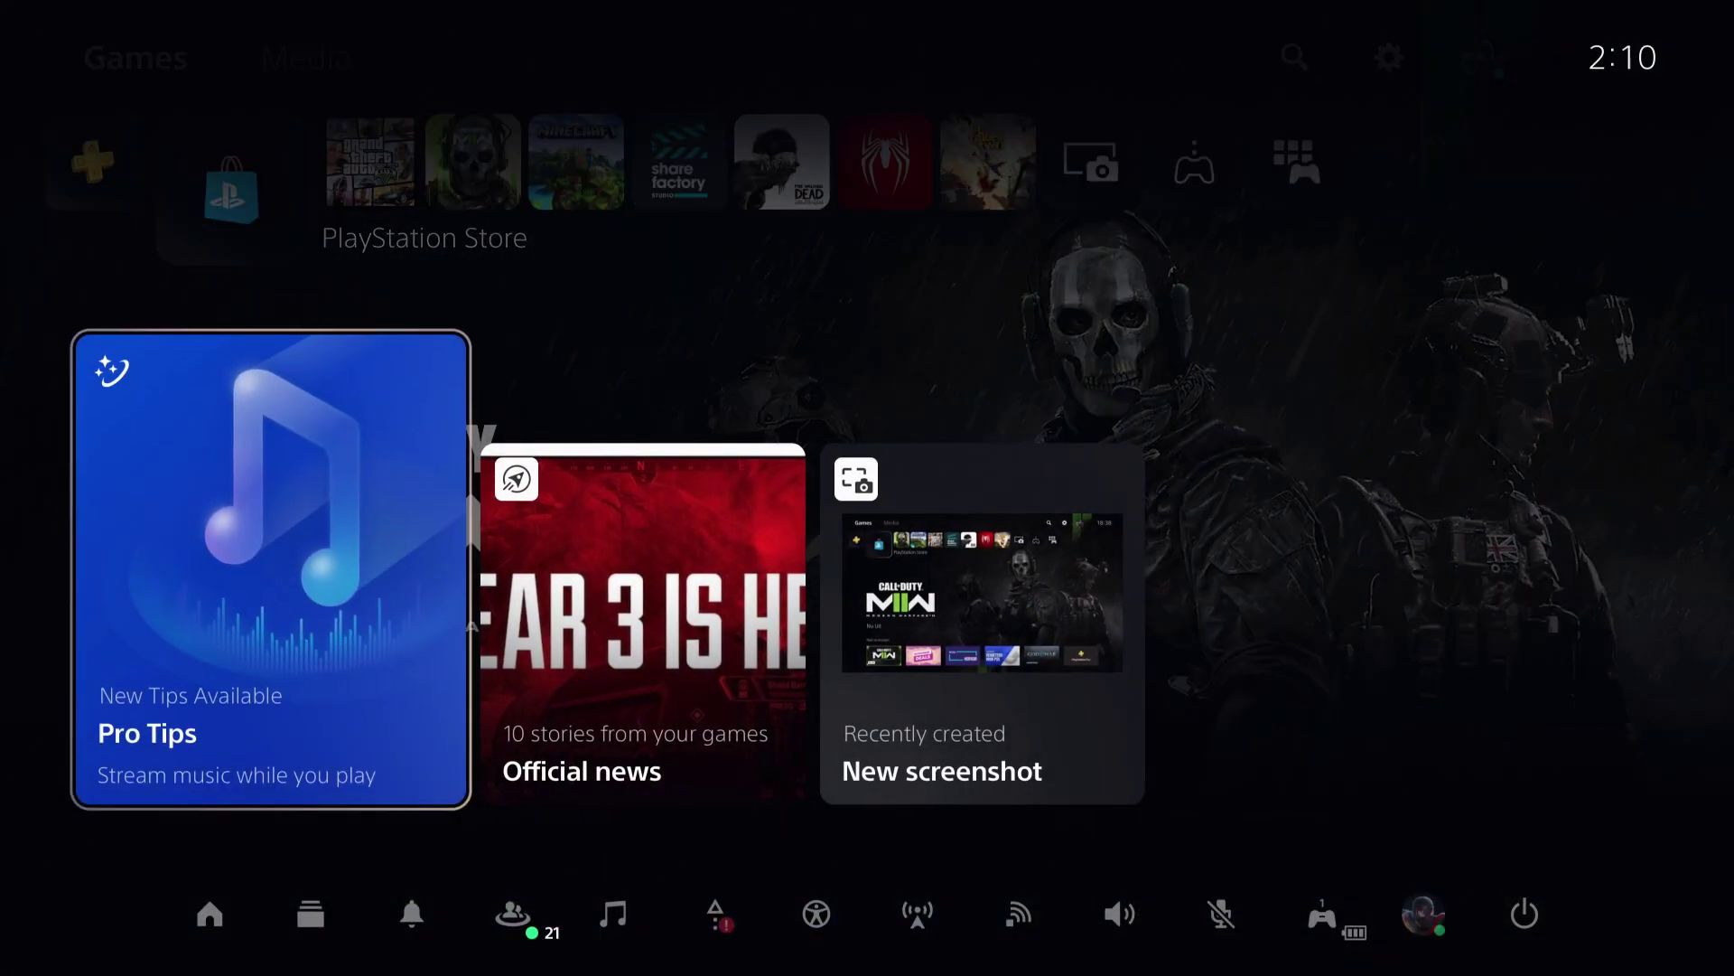
Open Downloads/Uploads and view the Minecraft saved data that can't upload.
{"action": "key", "text": "Left"}
{"action": "key", "text": "Left"}
{"action": "key", "text": "Left"}
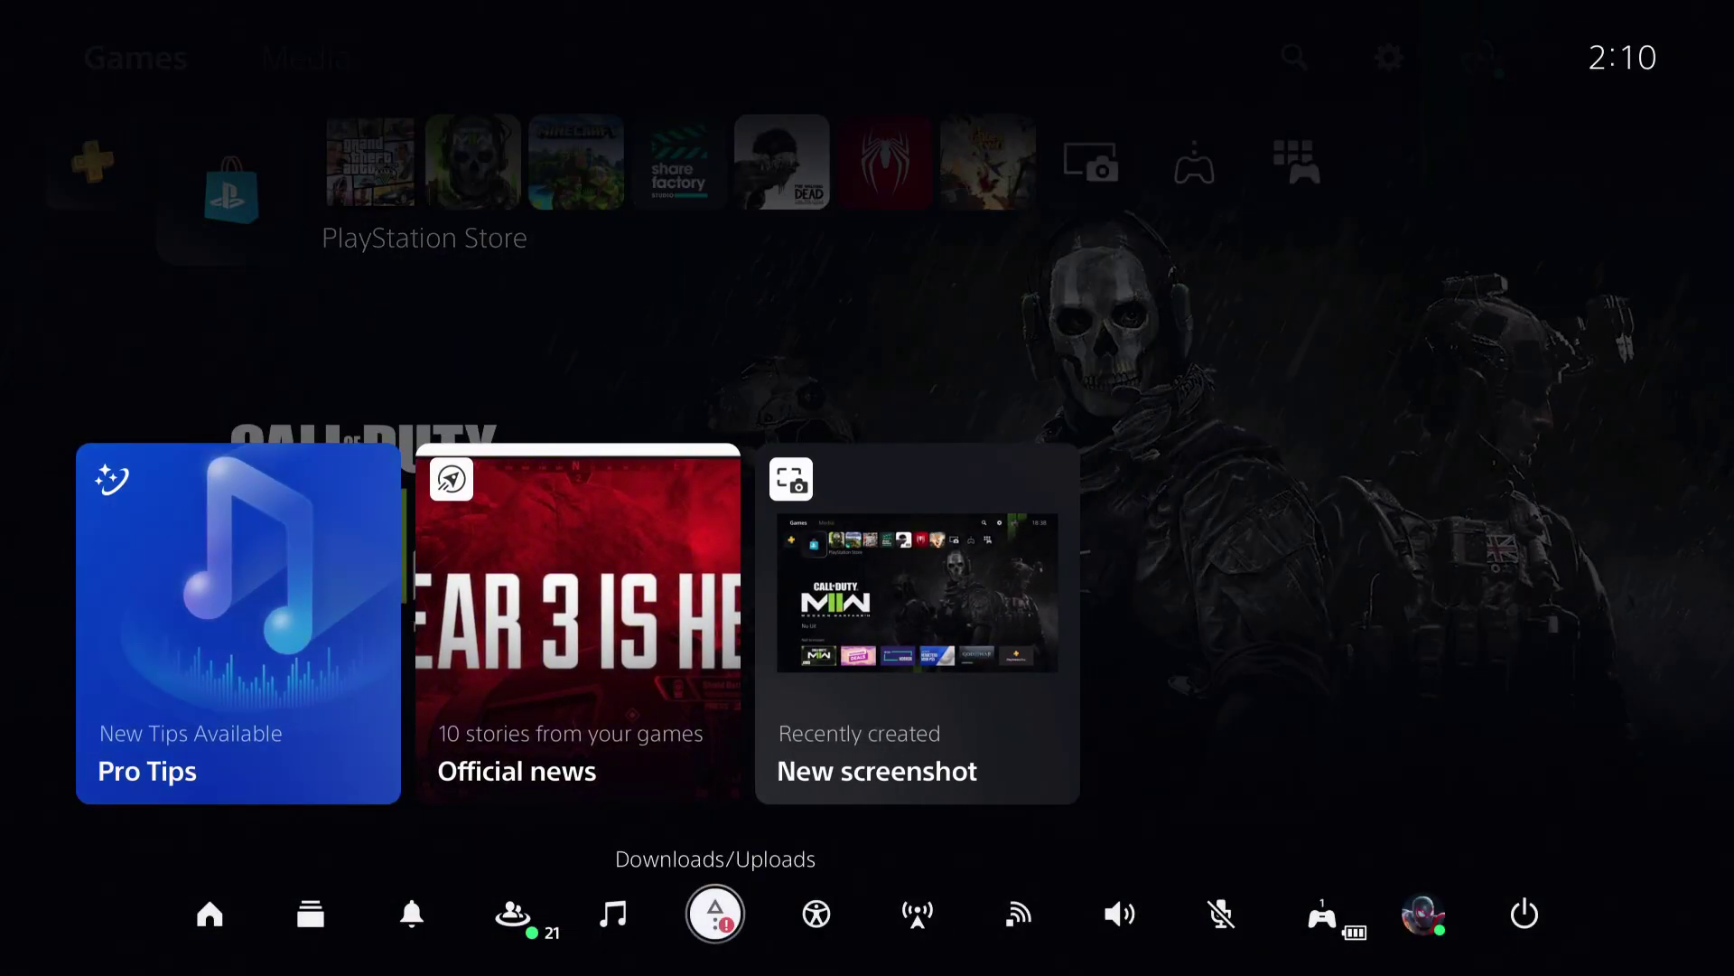
{"action": "key", "text": "Return"}
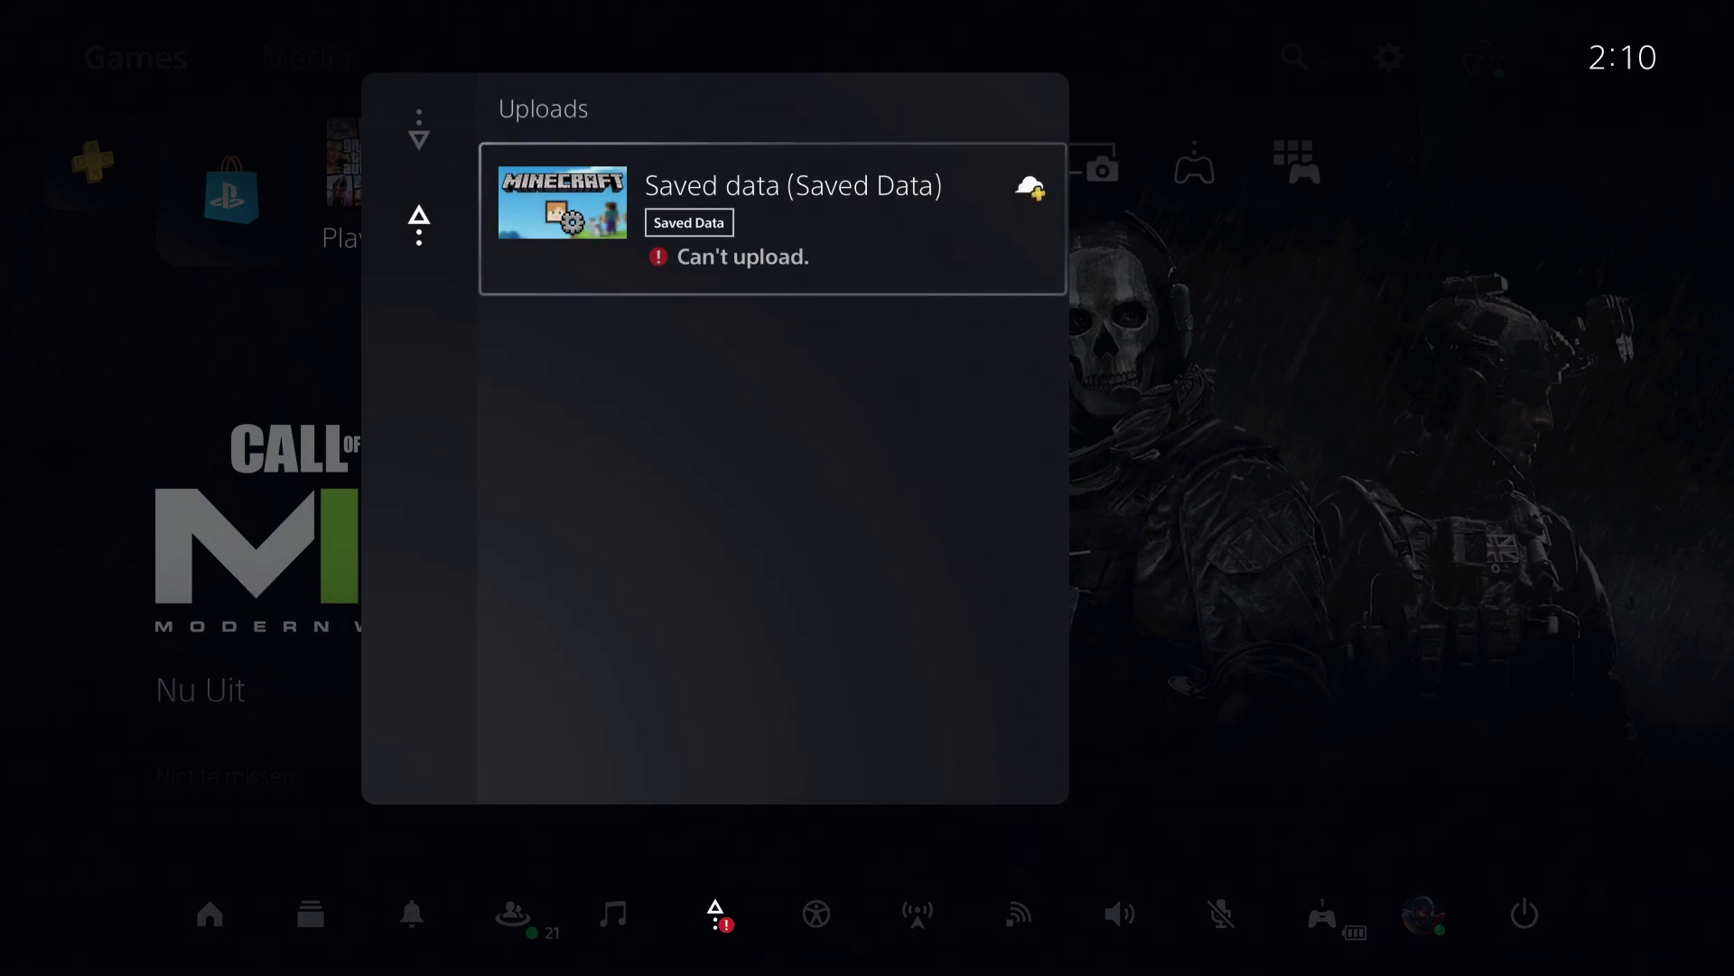
{"action": "key", "text": "Left"}
{"action": "key", "text": "Right"}
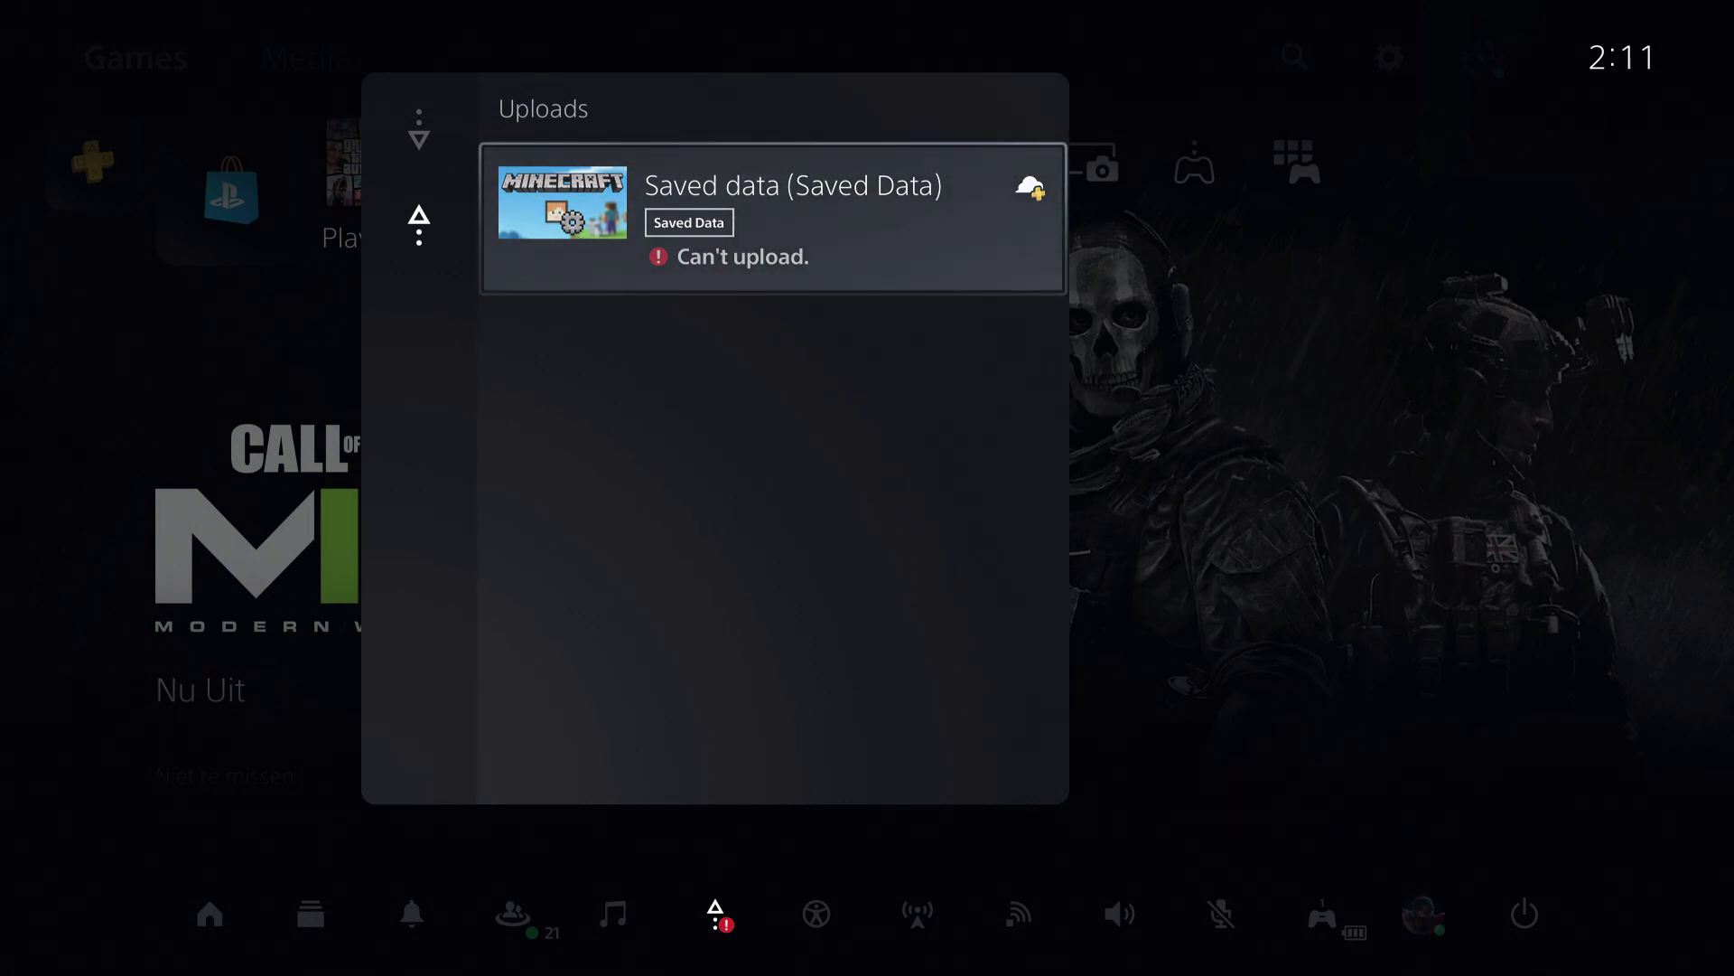
{"action": "key", "text": "Left"}
Close the Uploads list and return to the Games home row.
{"action": "key", "text": "Escape"}
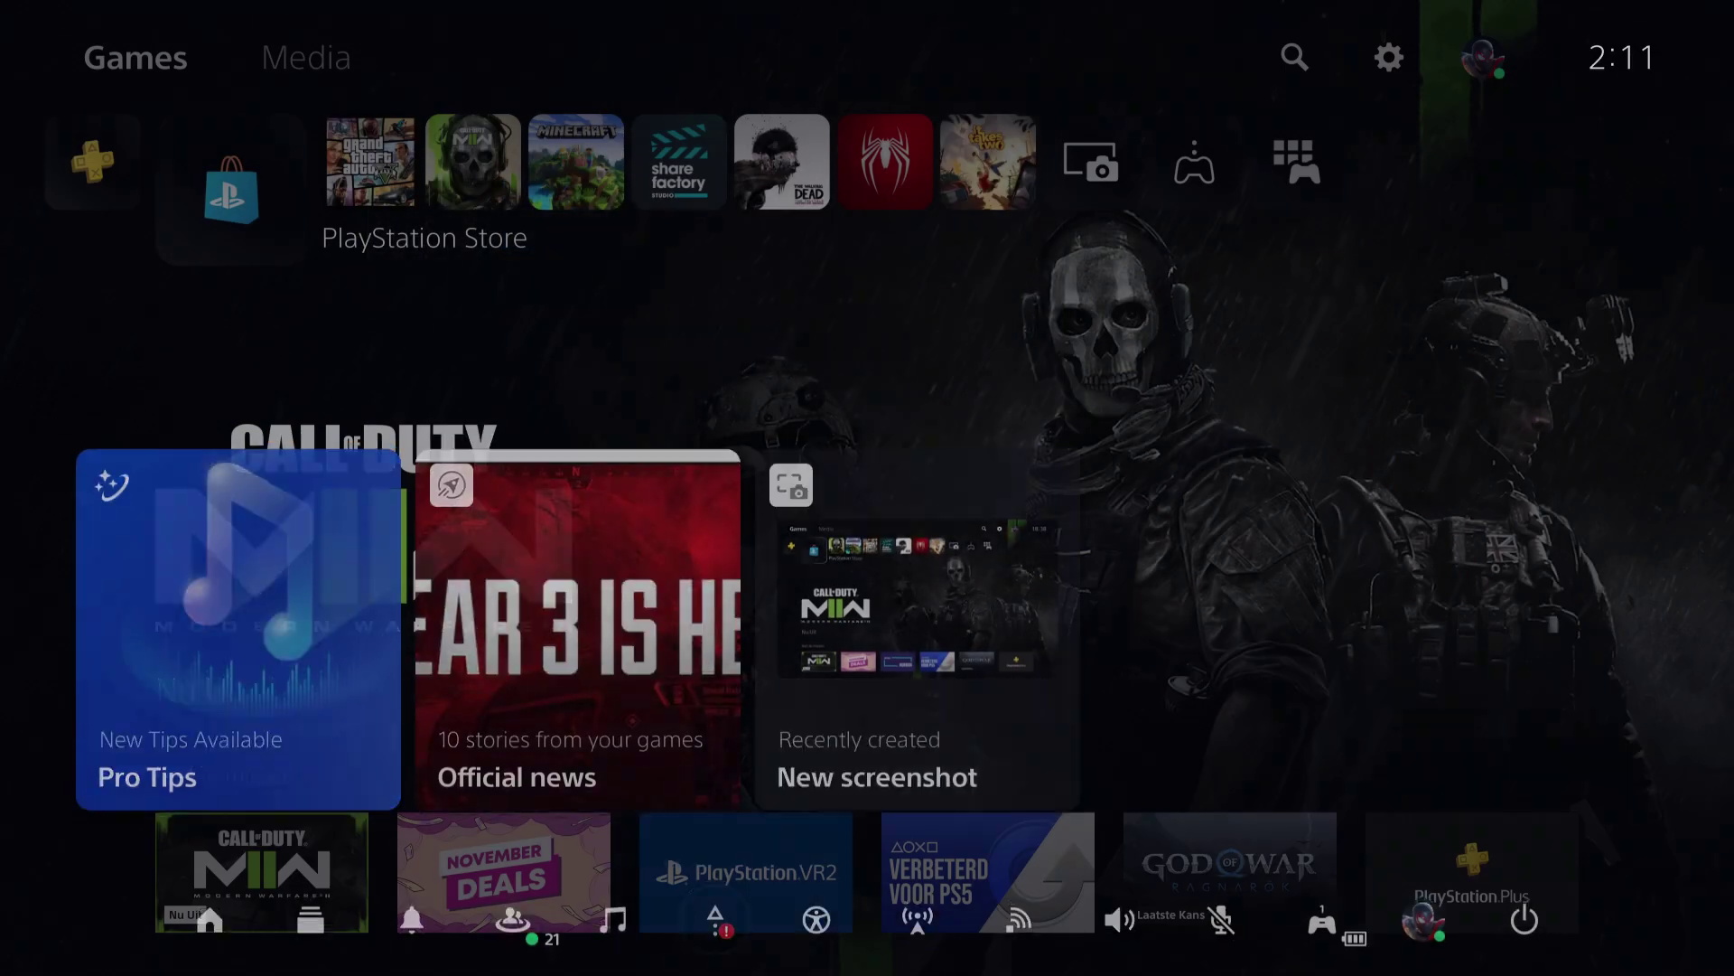
{"action": "key", "text": "Escape"}
{"action": "key", "text": "Right"}
{"action": "key", "text": "Right"}
{"action": "key", "text": "Right"}
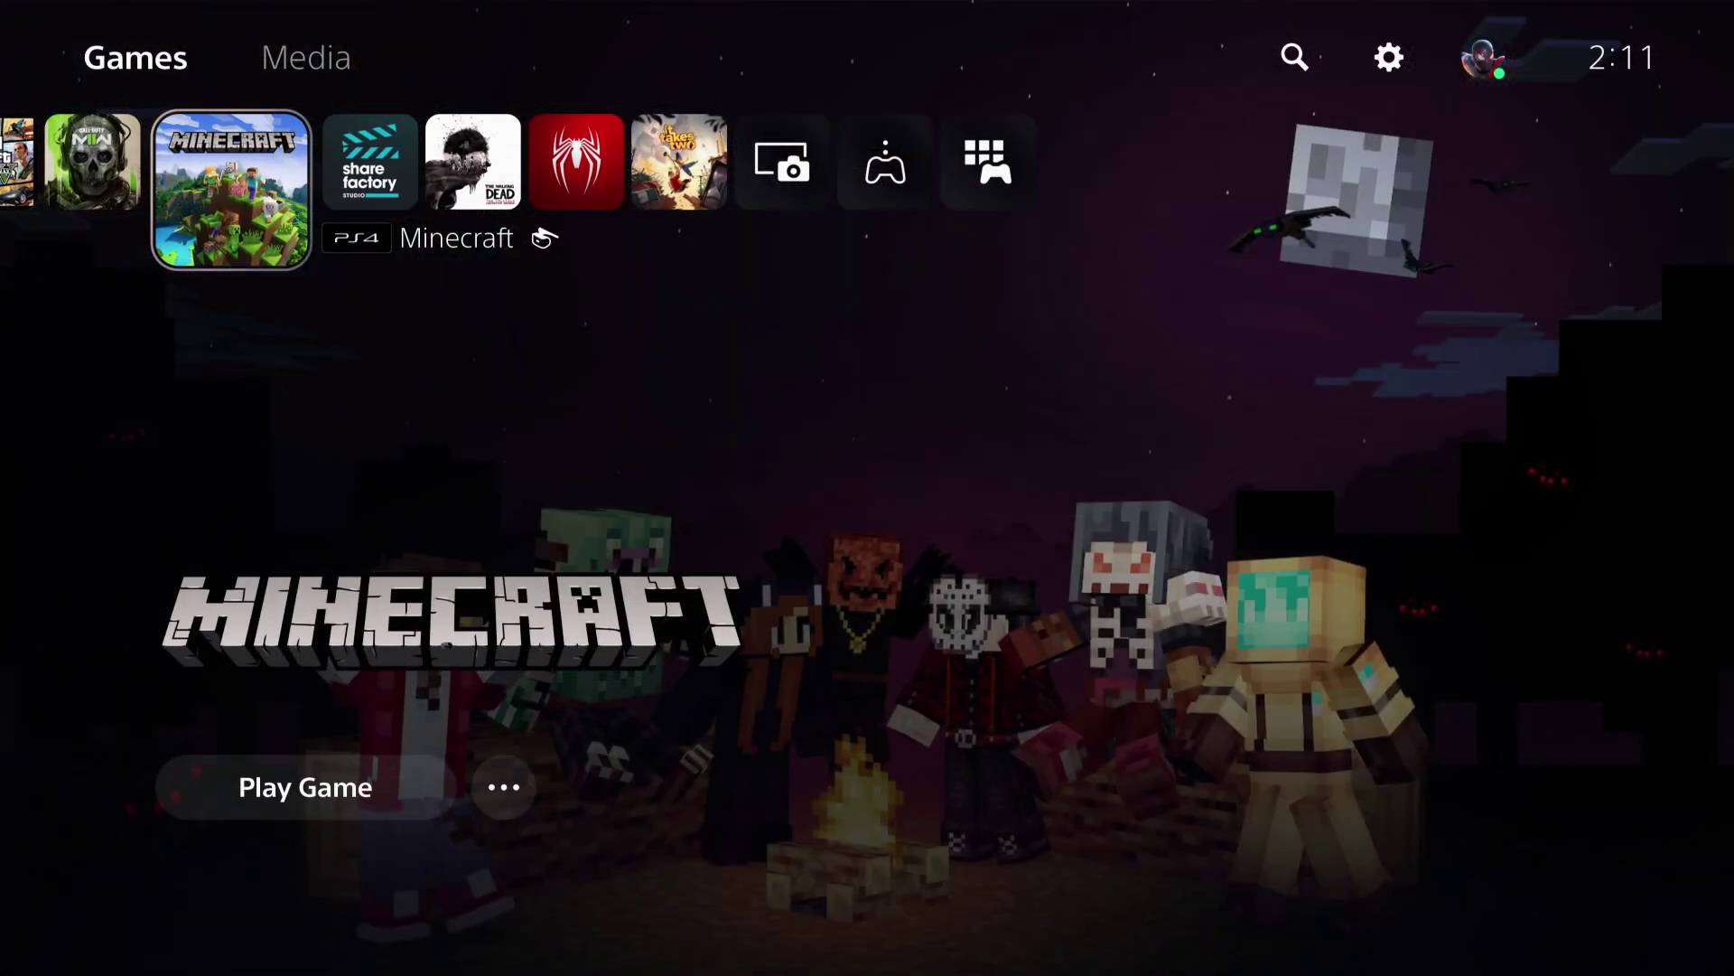
Browse the profile menu's options from the Control Center, then close it.
{"action": "key", "text": "super"}
{"action": "key", "text": "Down"}
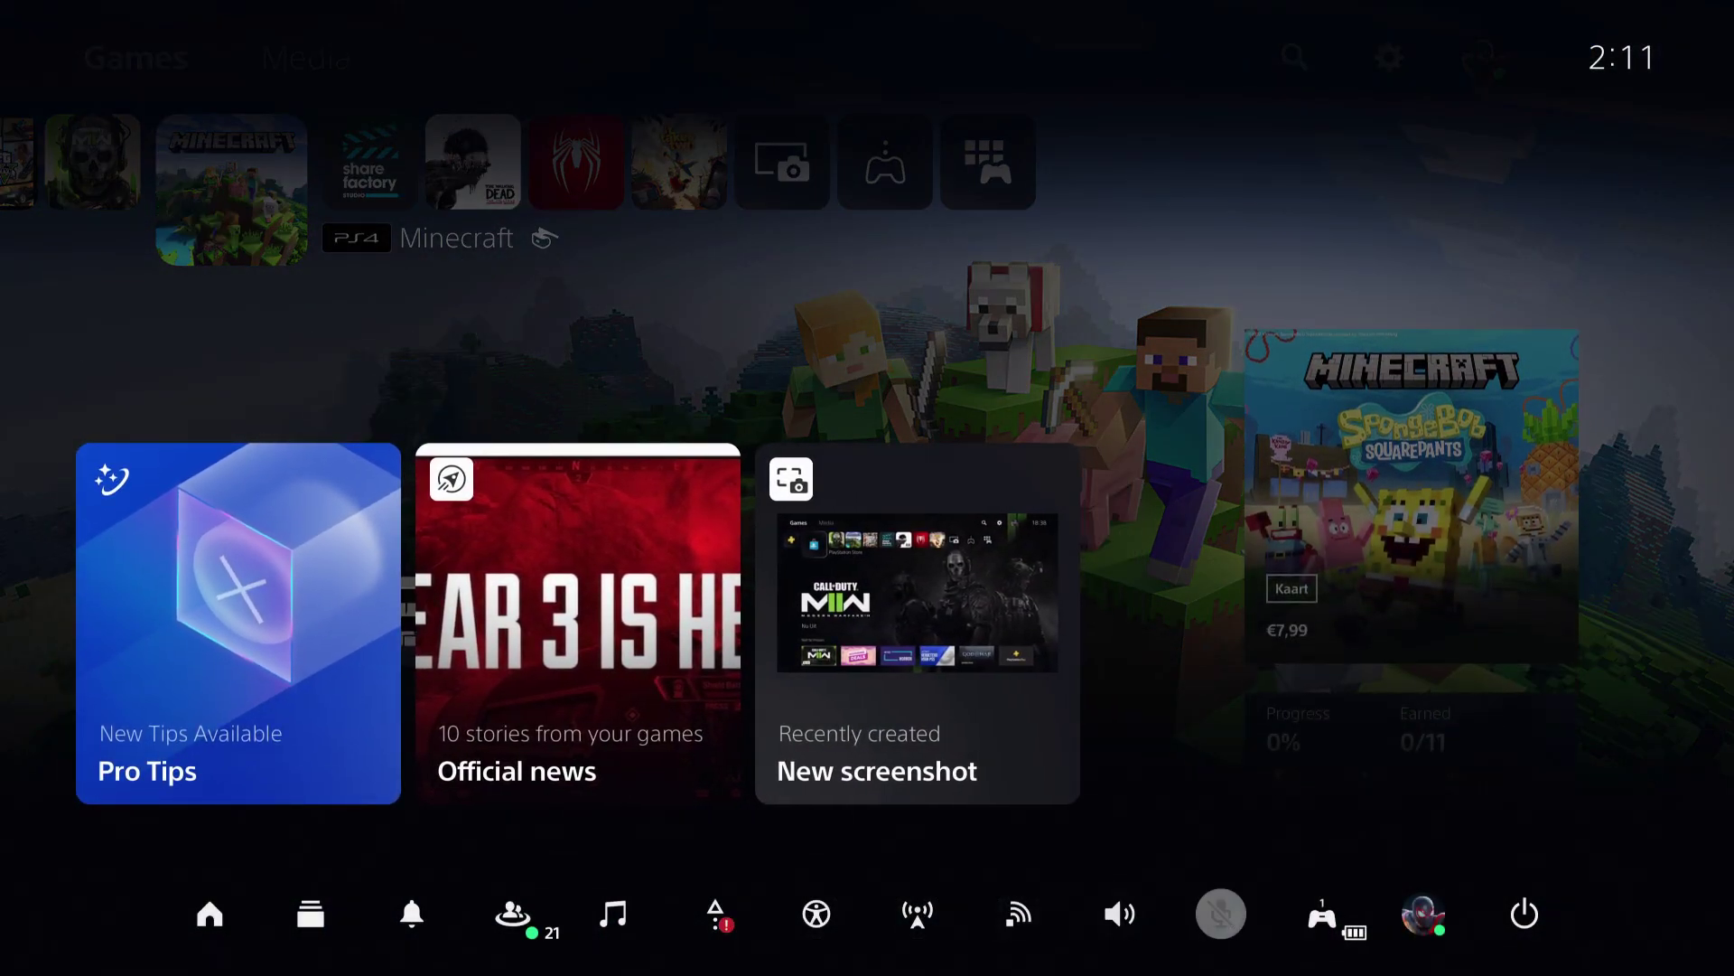
{"action": "key", "text": "Right"}
{"action": "key", "text": "Right"}
{"action": "key", "text": "Right"}
{"action": "key", "text": "Return"}
{"action": "key", "text": "Down"}
{"action": "key", "text": "Down"}
{"action": "key", "text": "Down"}
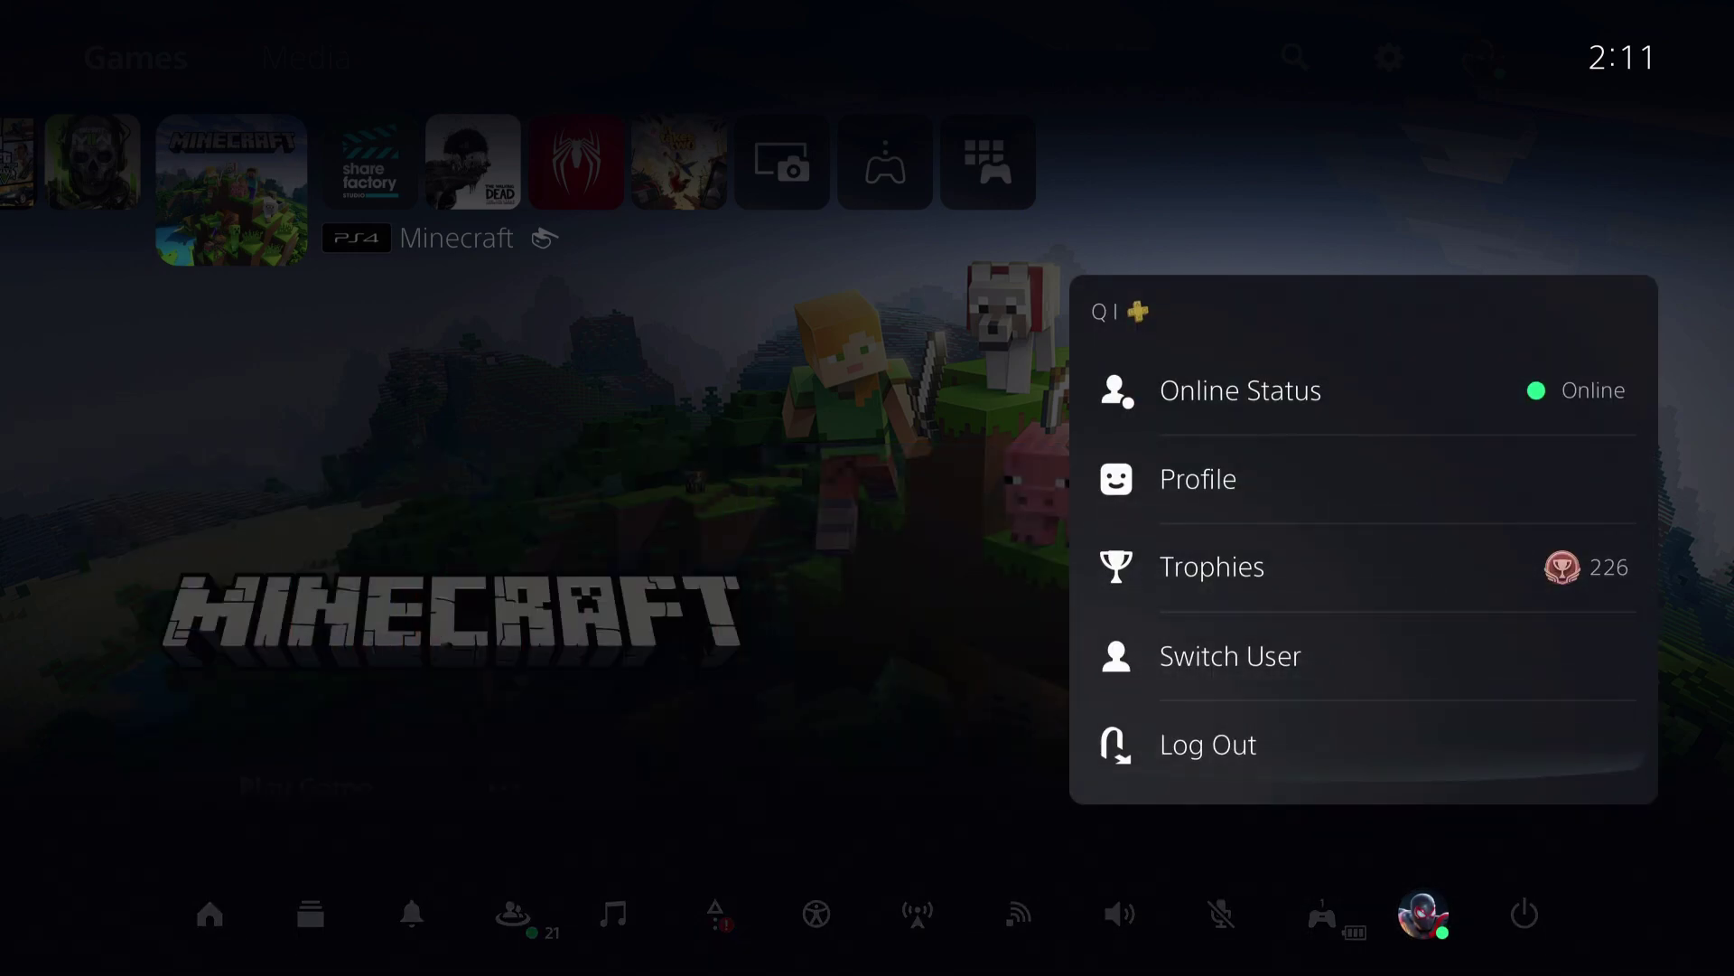
{"action": "key", "text": "Down"}
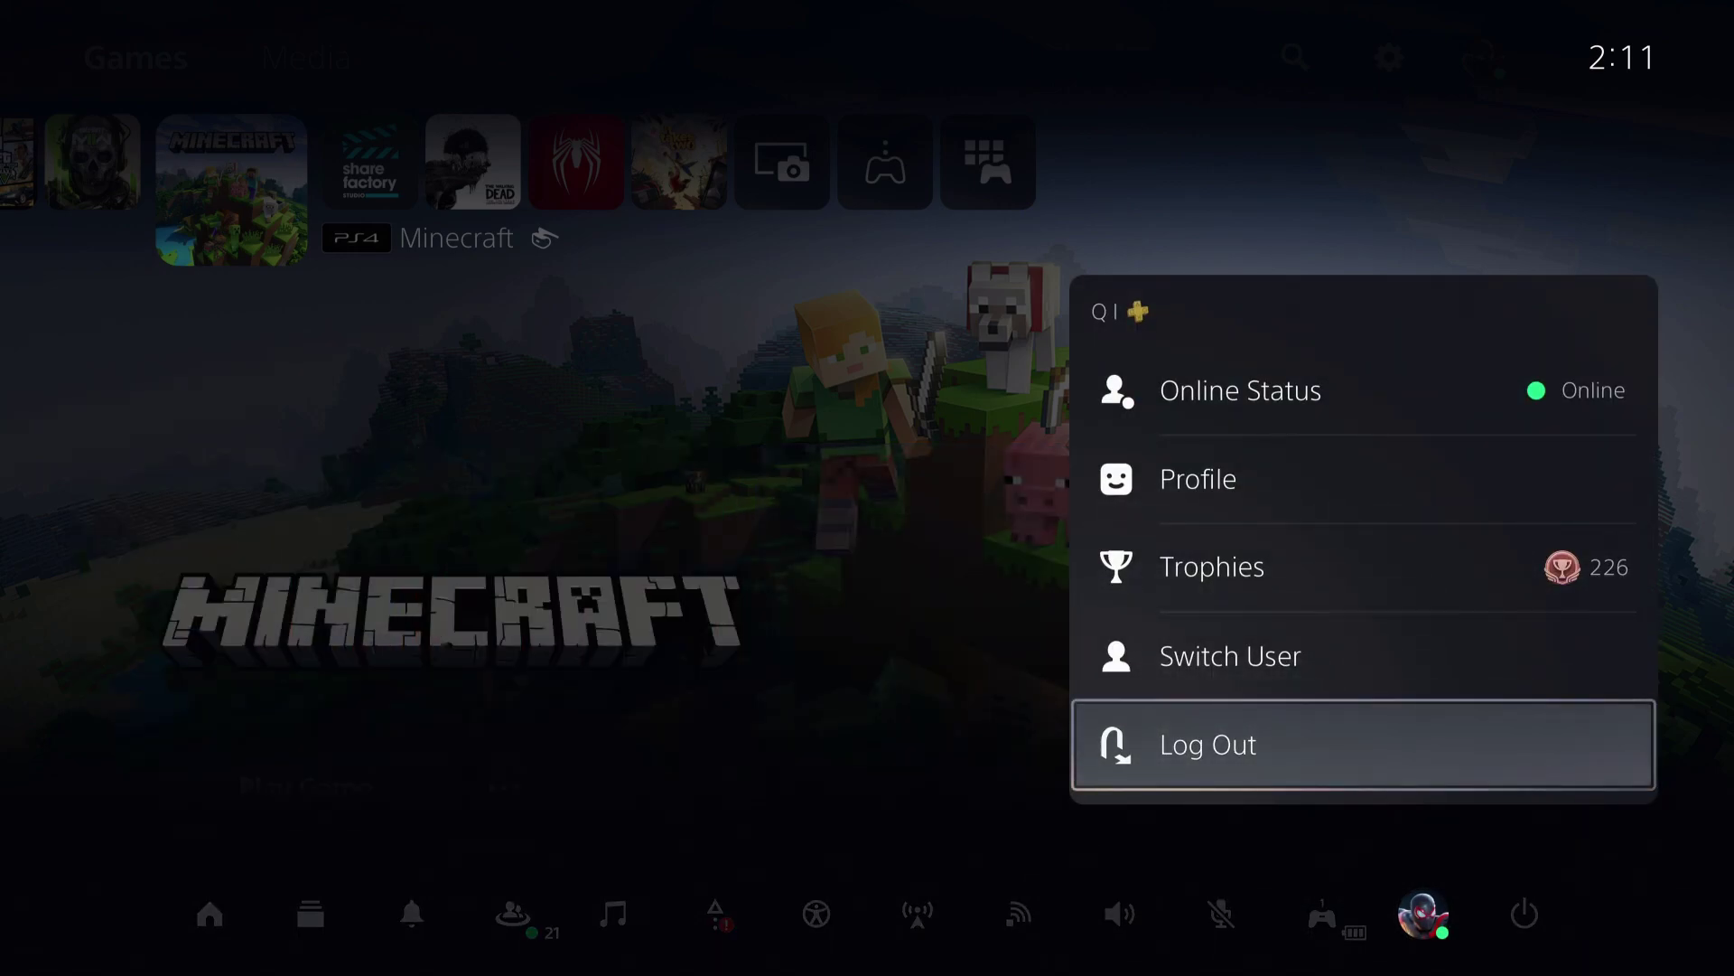
{"action": "key", "text": "Up"}
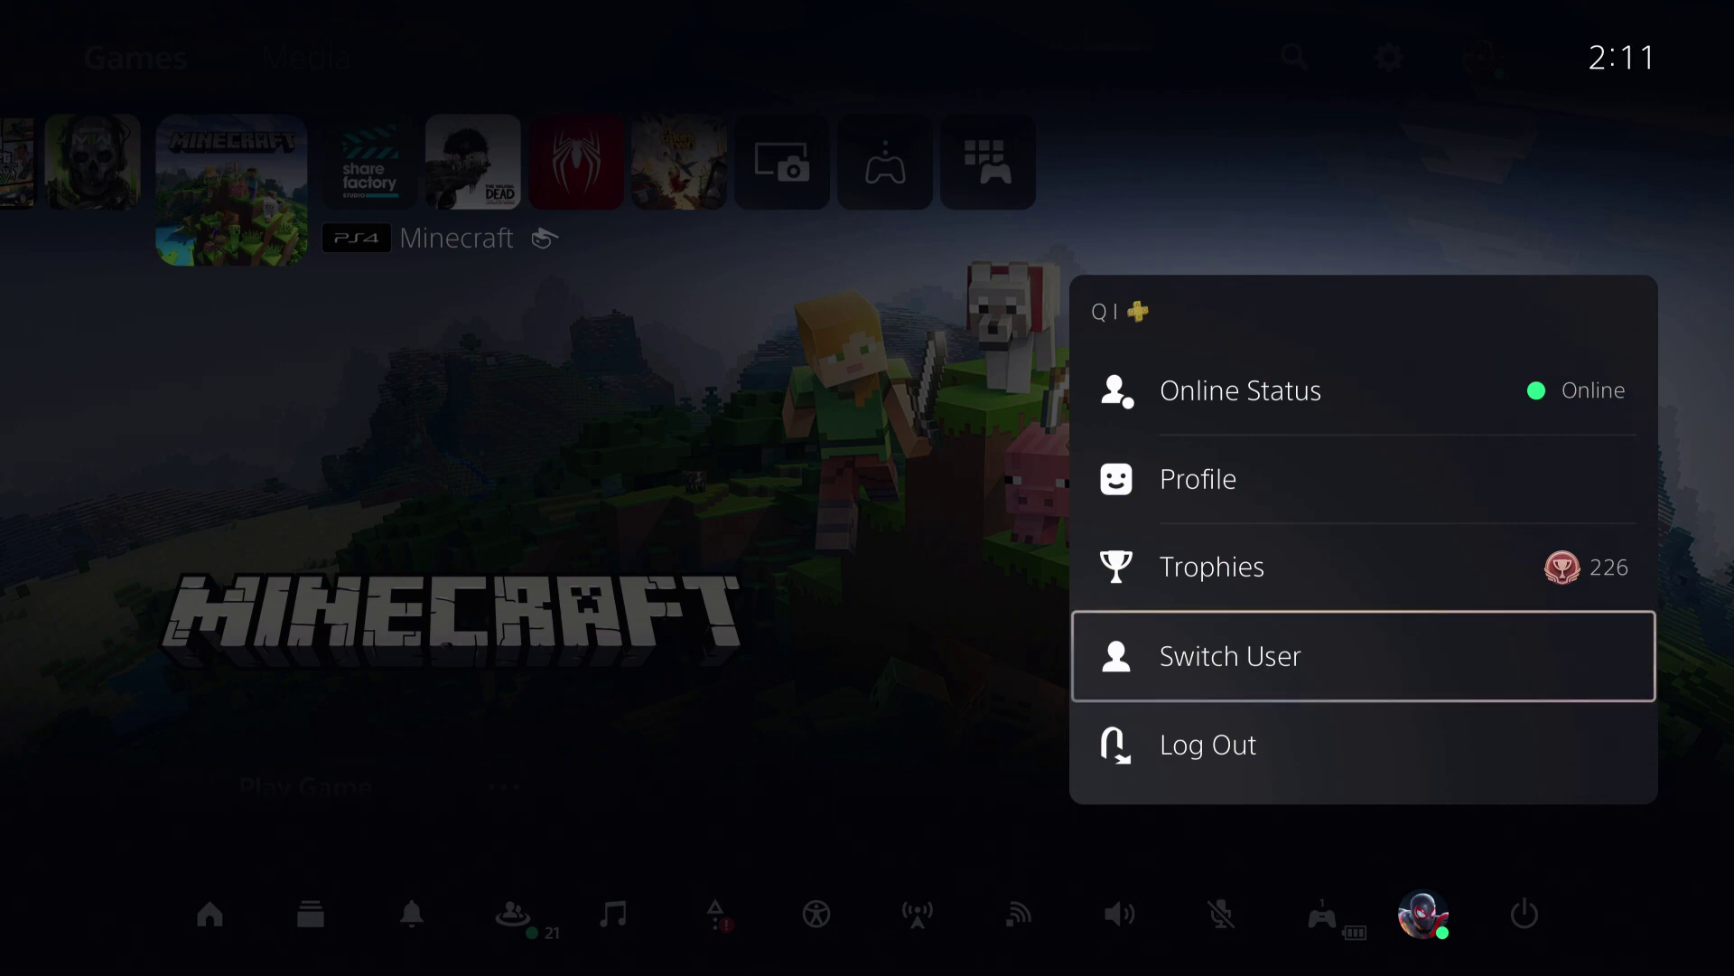
{"action": "key", "text": "Escape"}
{"action": "key", "text": "Escape"}
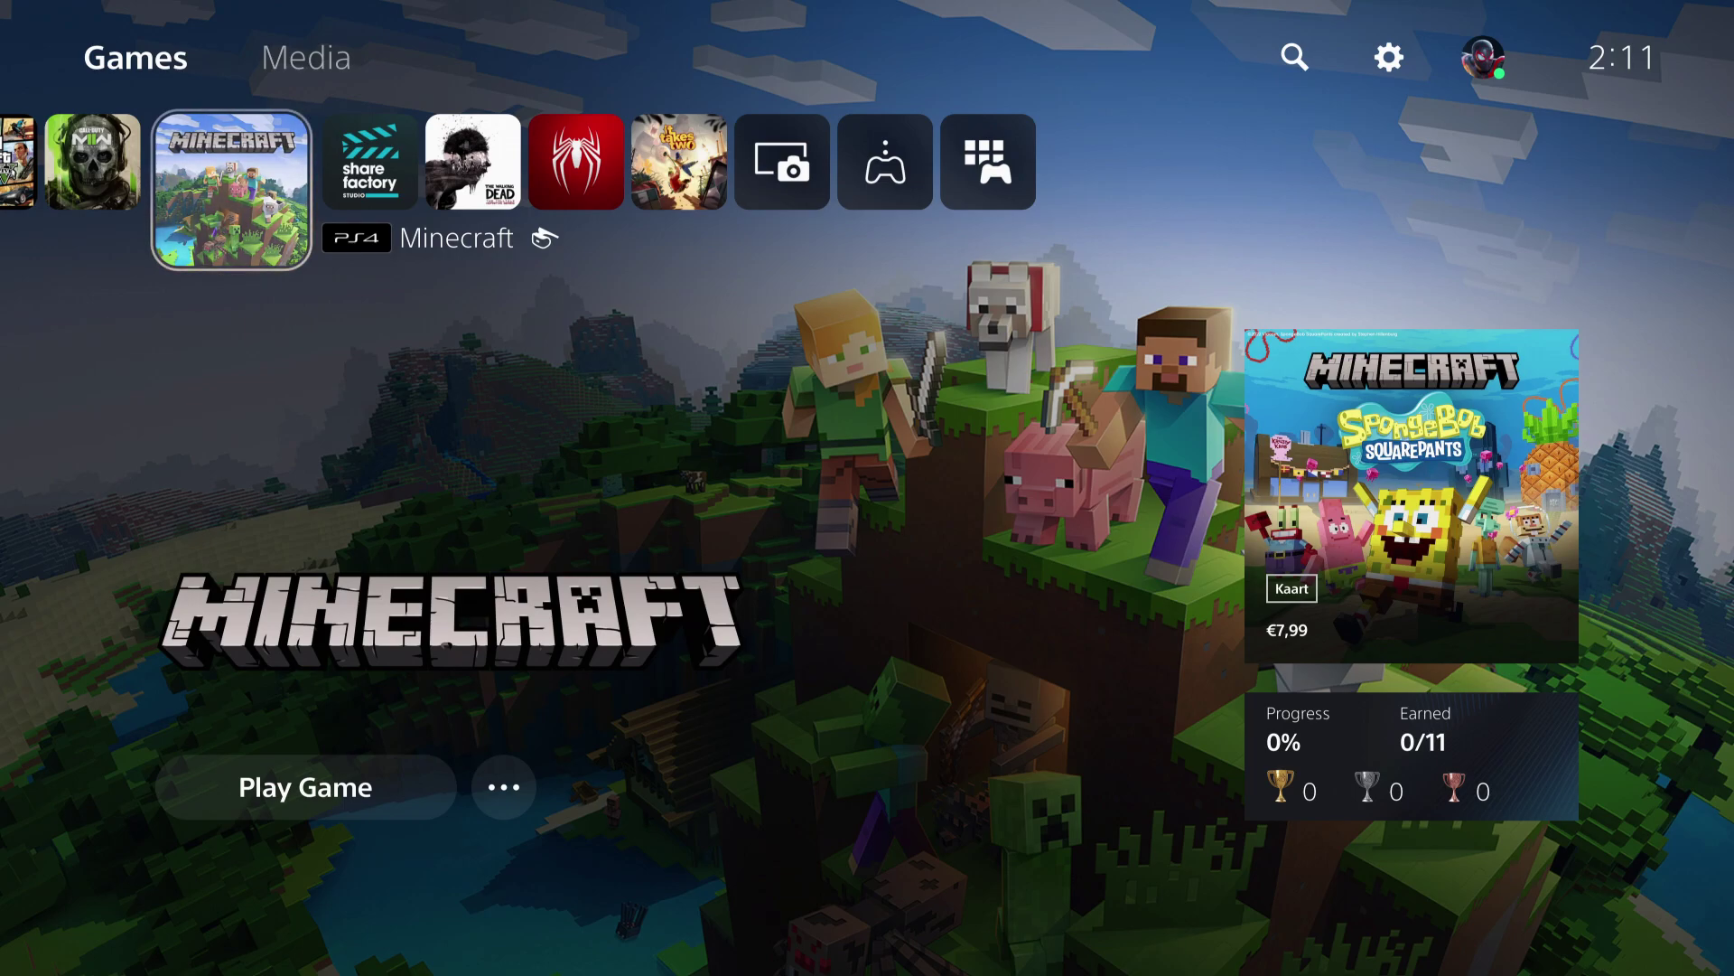
Reopen the profile menu, check the user-switching option, and back out to home.
{"action": "key", "text": "super"}
{"action": "key", "text": "Right"}
{"action": "key", "text": "Left"}
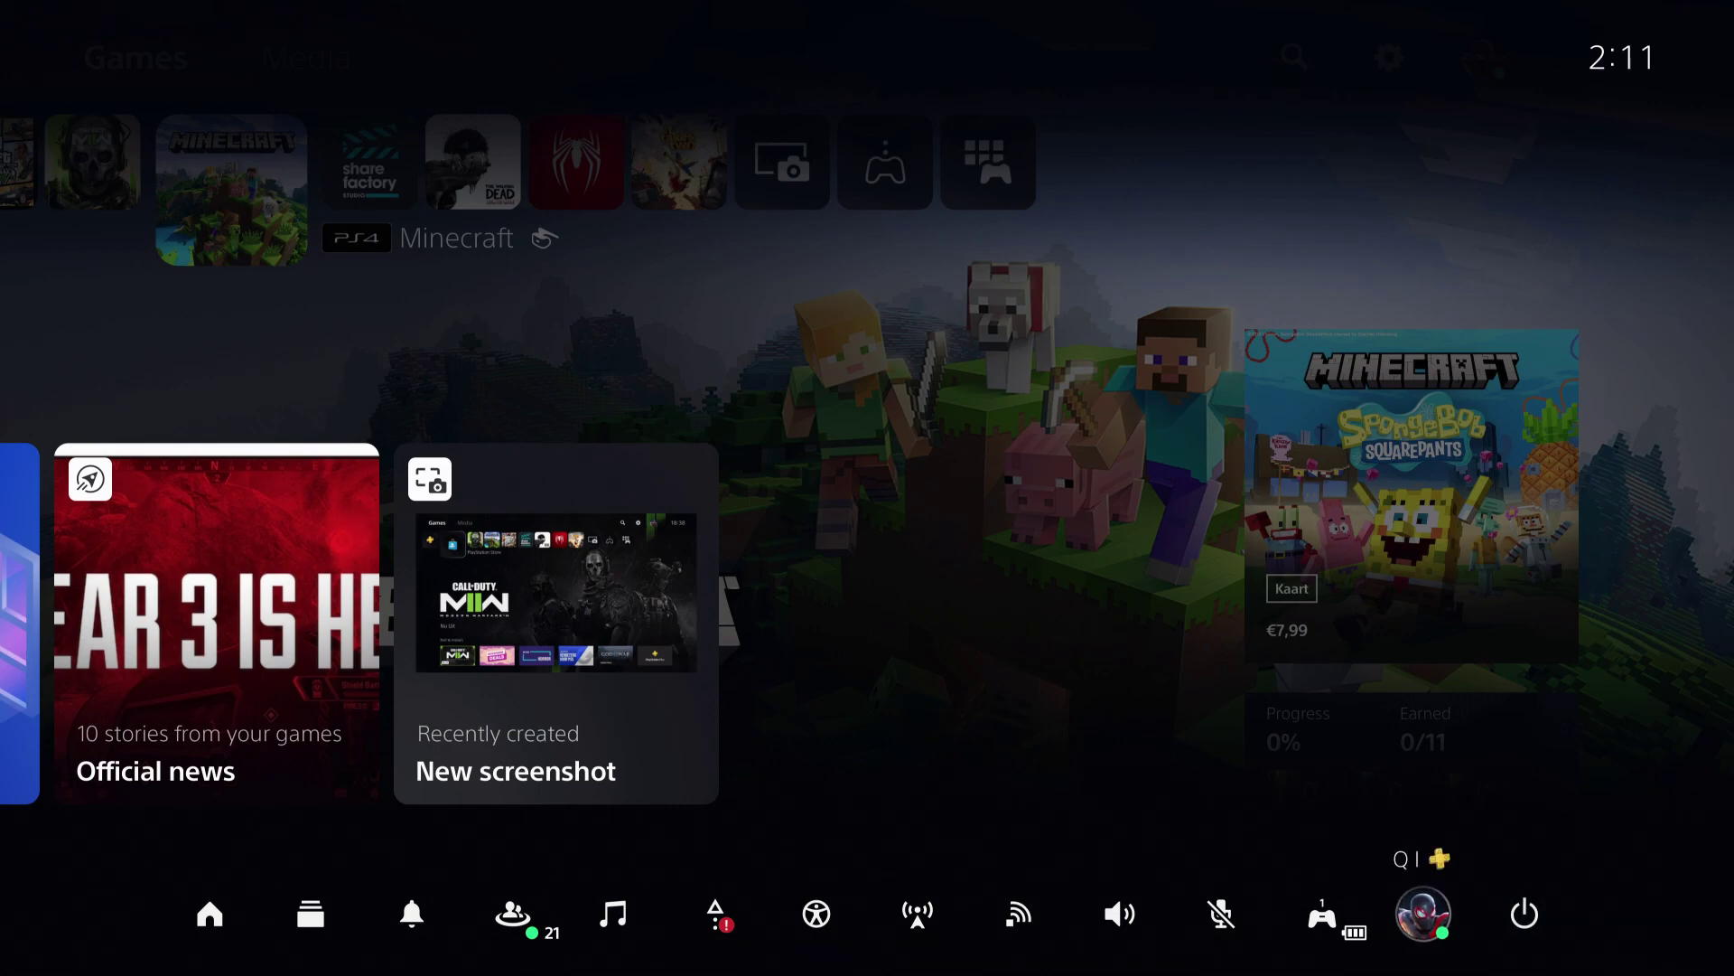
{"action": "key", "text": "Return"}
{"action": "key", "text": "Down"}
{"action": "key", "text": "Up"}
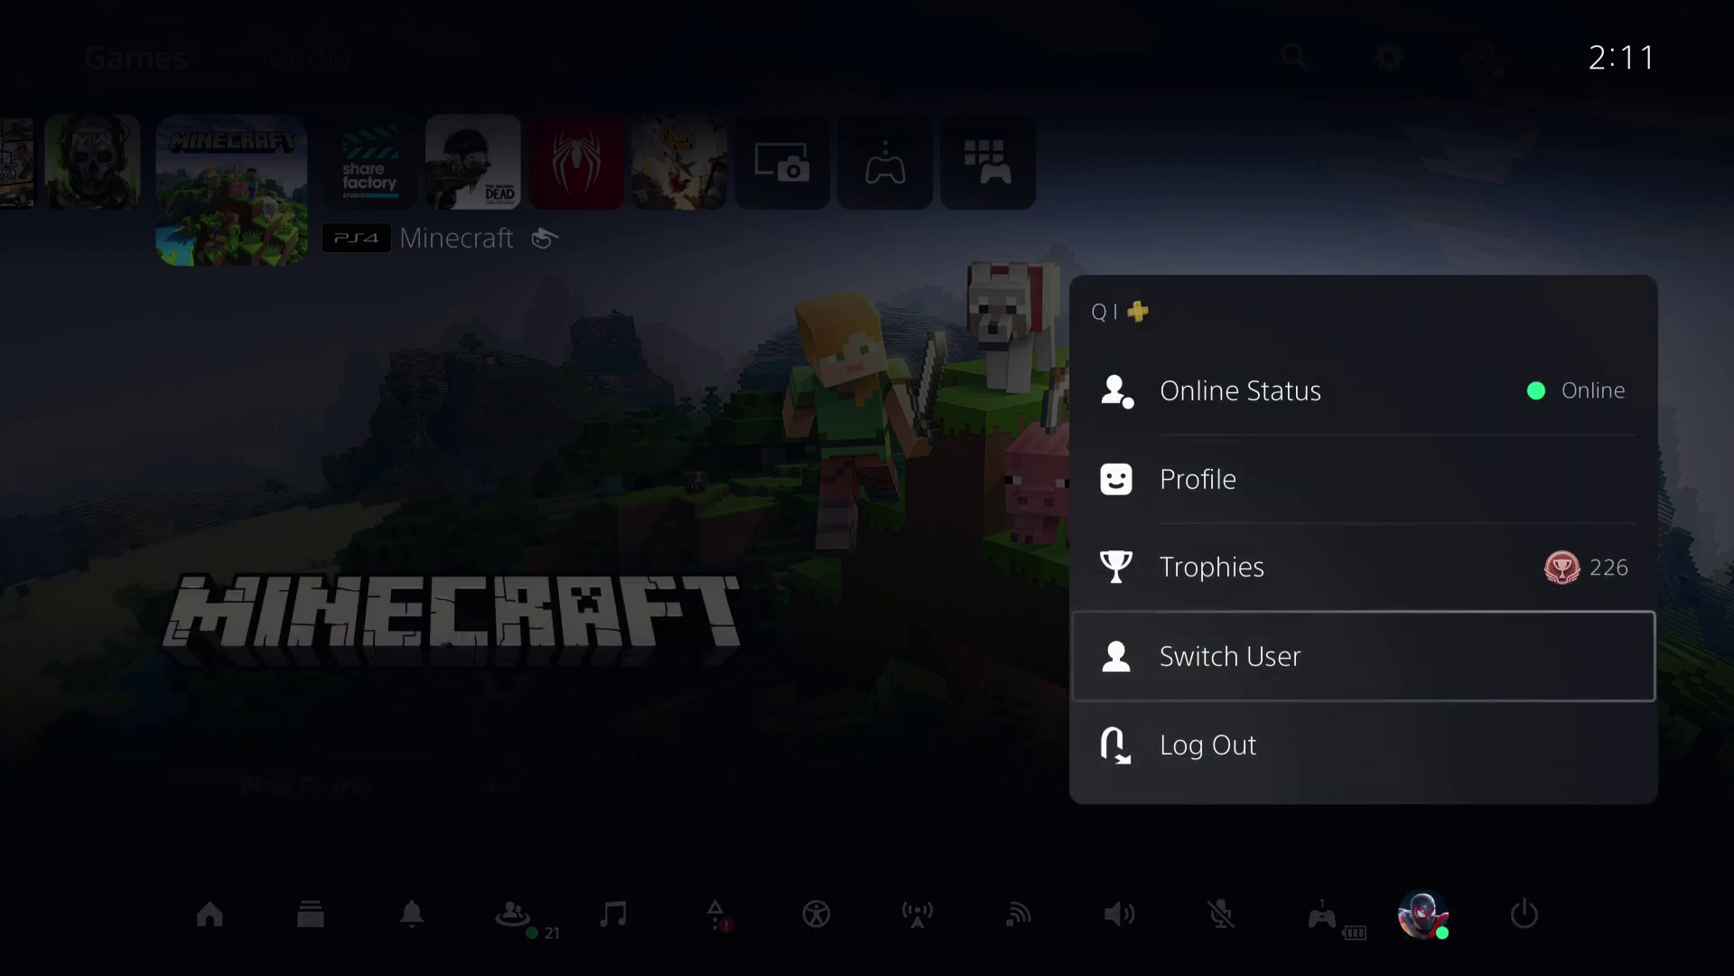
{"action": "key", "text": "Return"}
{"action": "key", "text": "Escape"}
Bring up the Minecraft game hub and browse the Control Center icons over it.
{"action": "key", "text": "Home"}
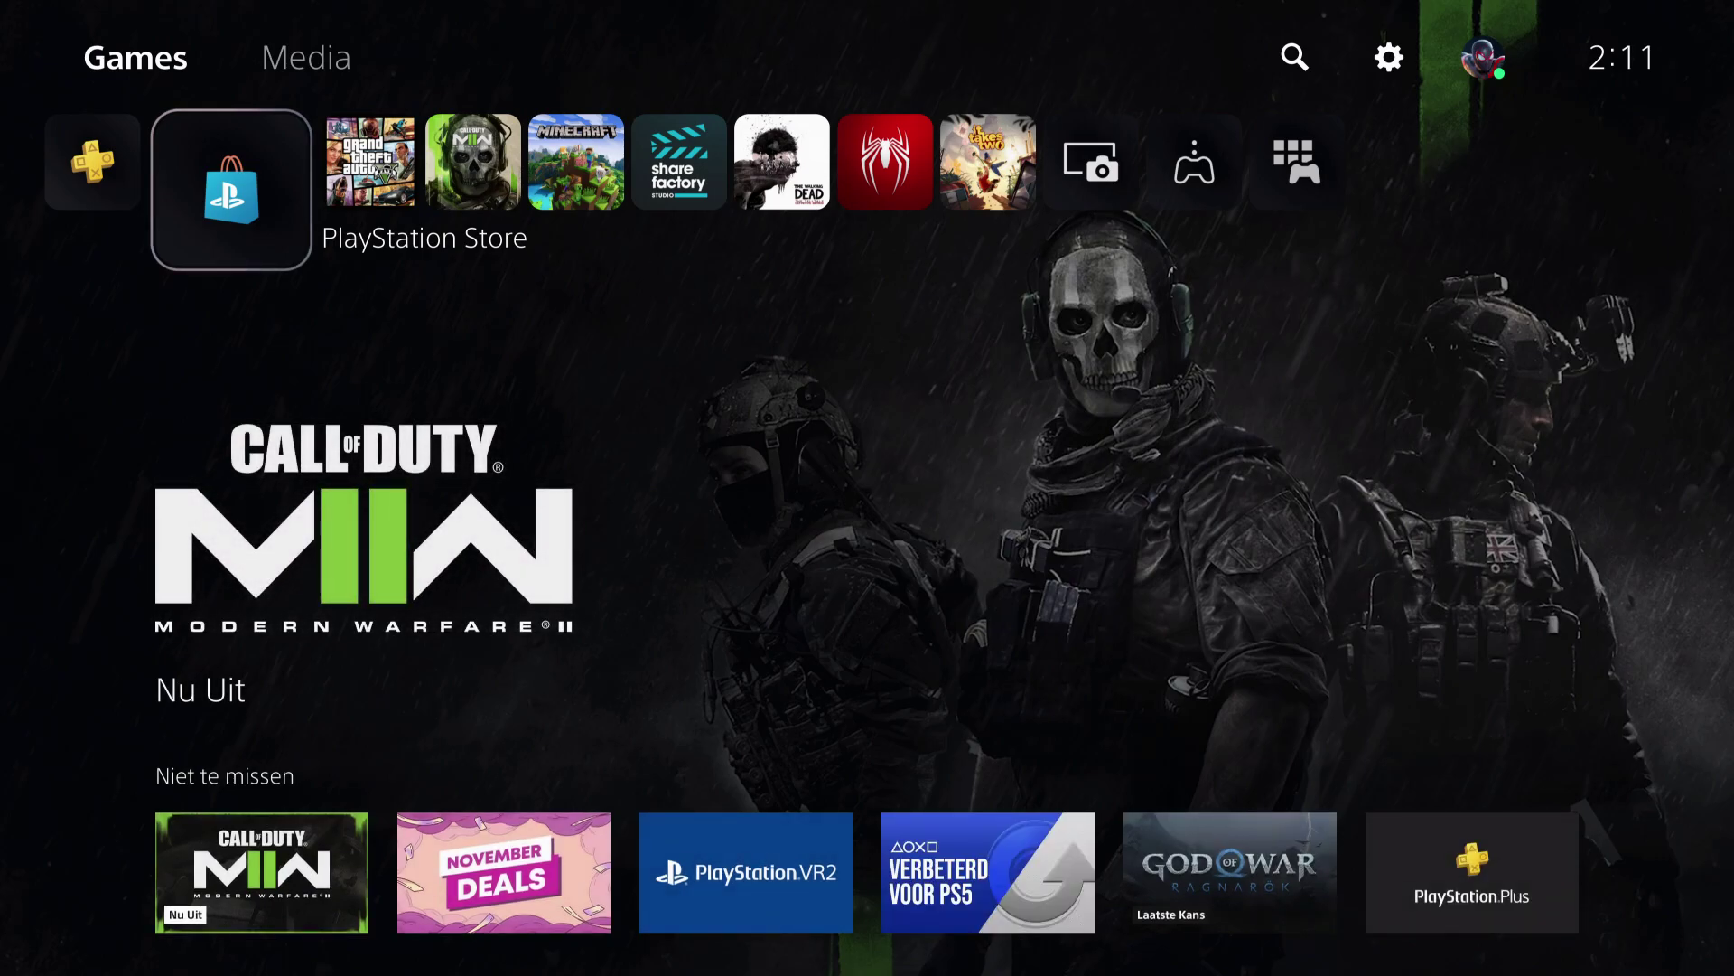
{"action": "key", "text": "Right"}
{"action": "key", "text": "Right"}
{"action": "key", "text": "Right"}
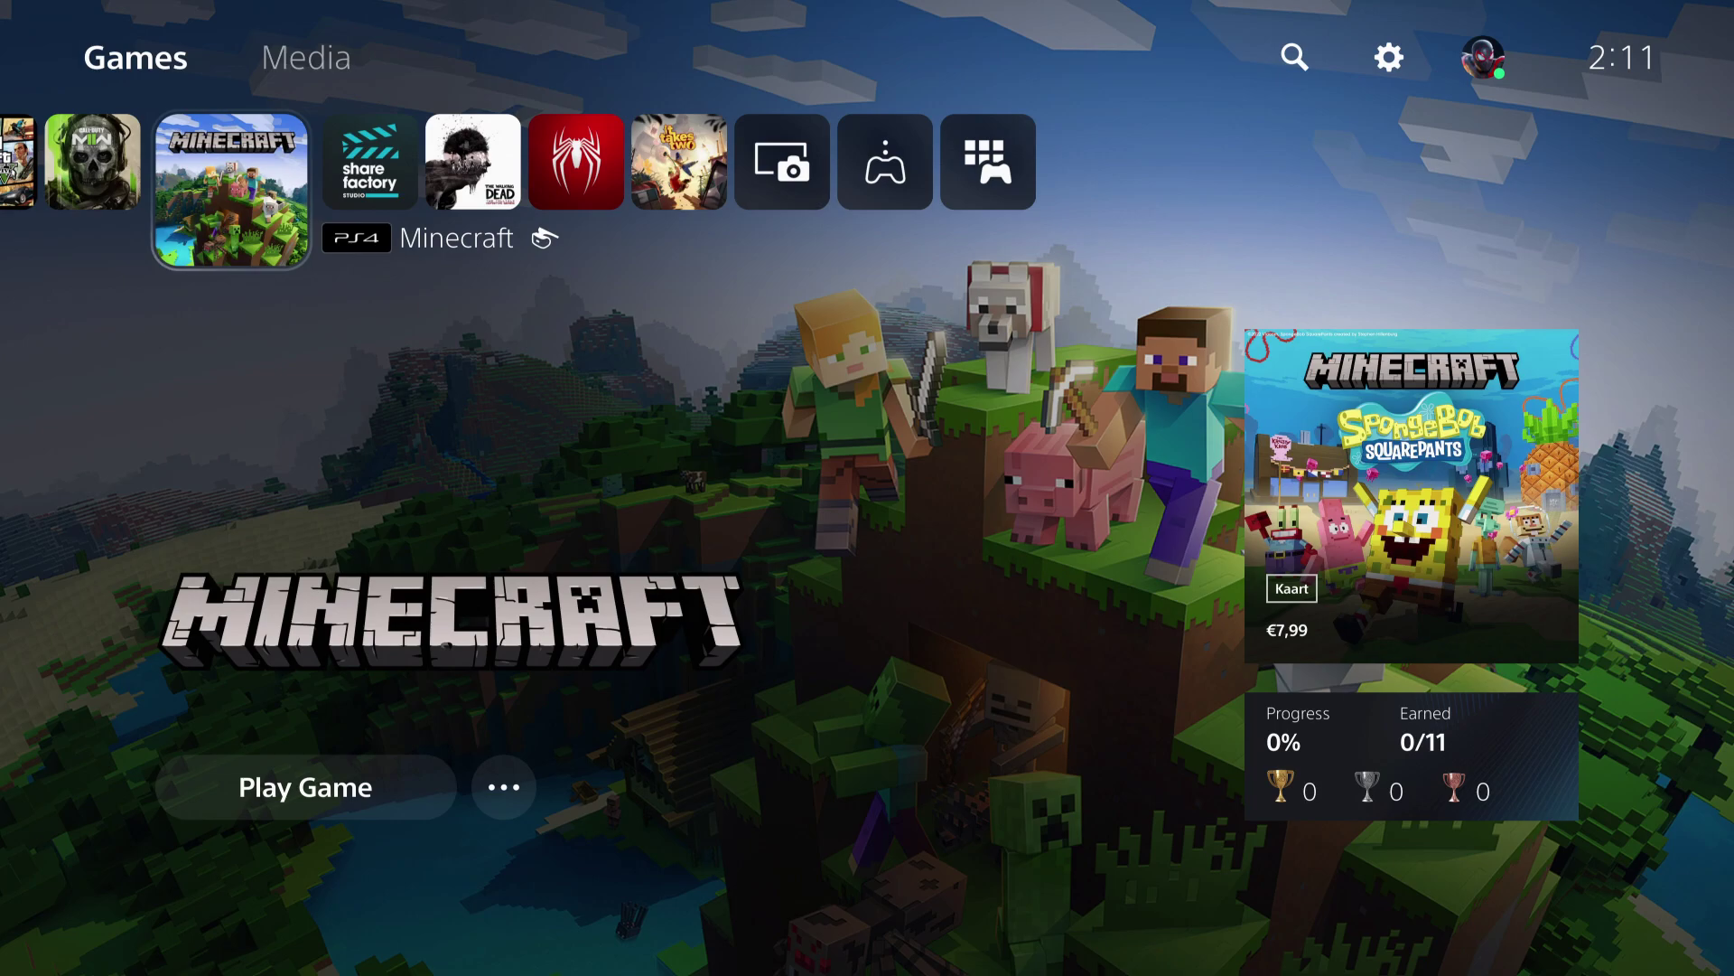
{"action": "key", "text": "super"}
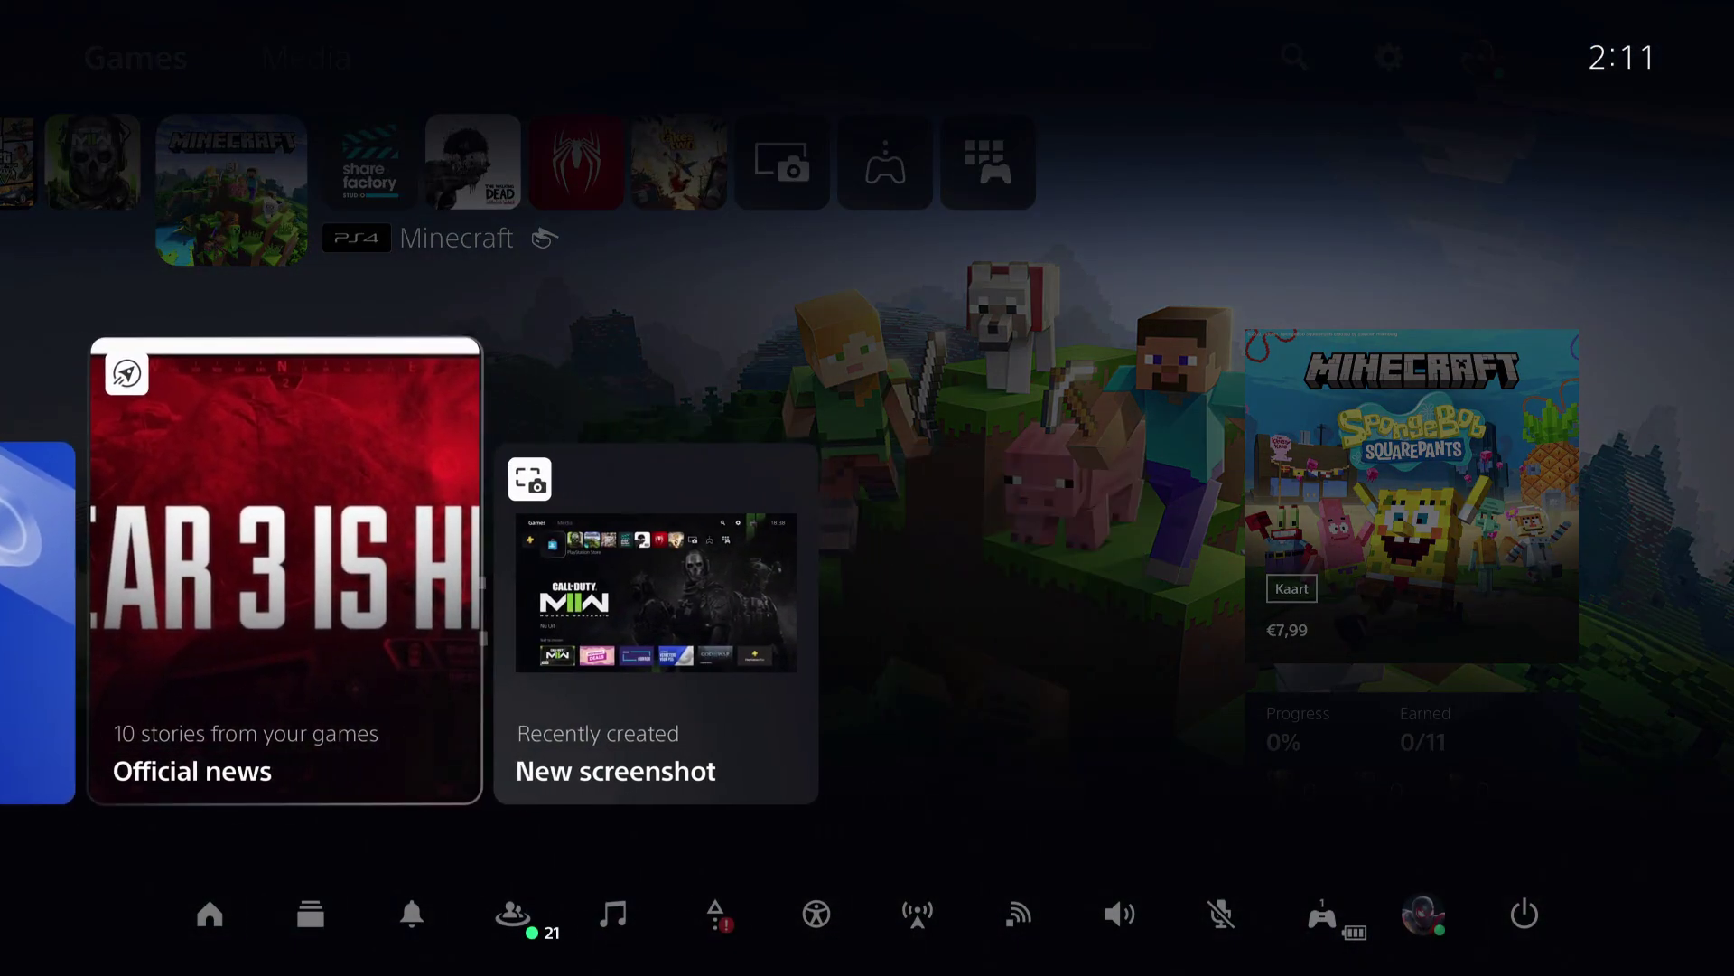
{"action": "key", "text": "Right"}
{"action": "key", "text": "Right"}
{"action": "key", "text": "Down"}
{"action": "key", "text": "Right"}
{"action": "key", "text": "Left"}
{"action": "key", "text": "Left"}
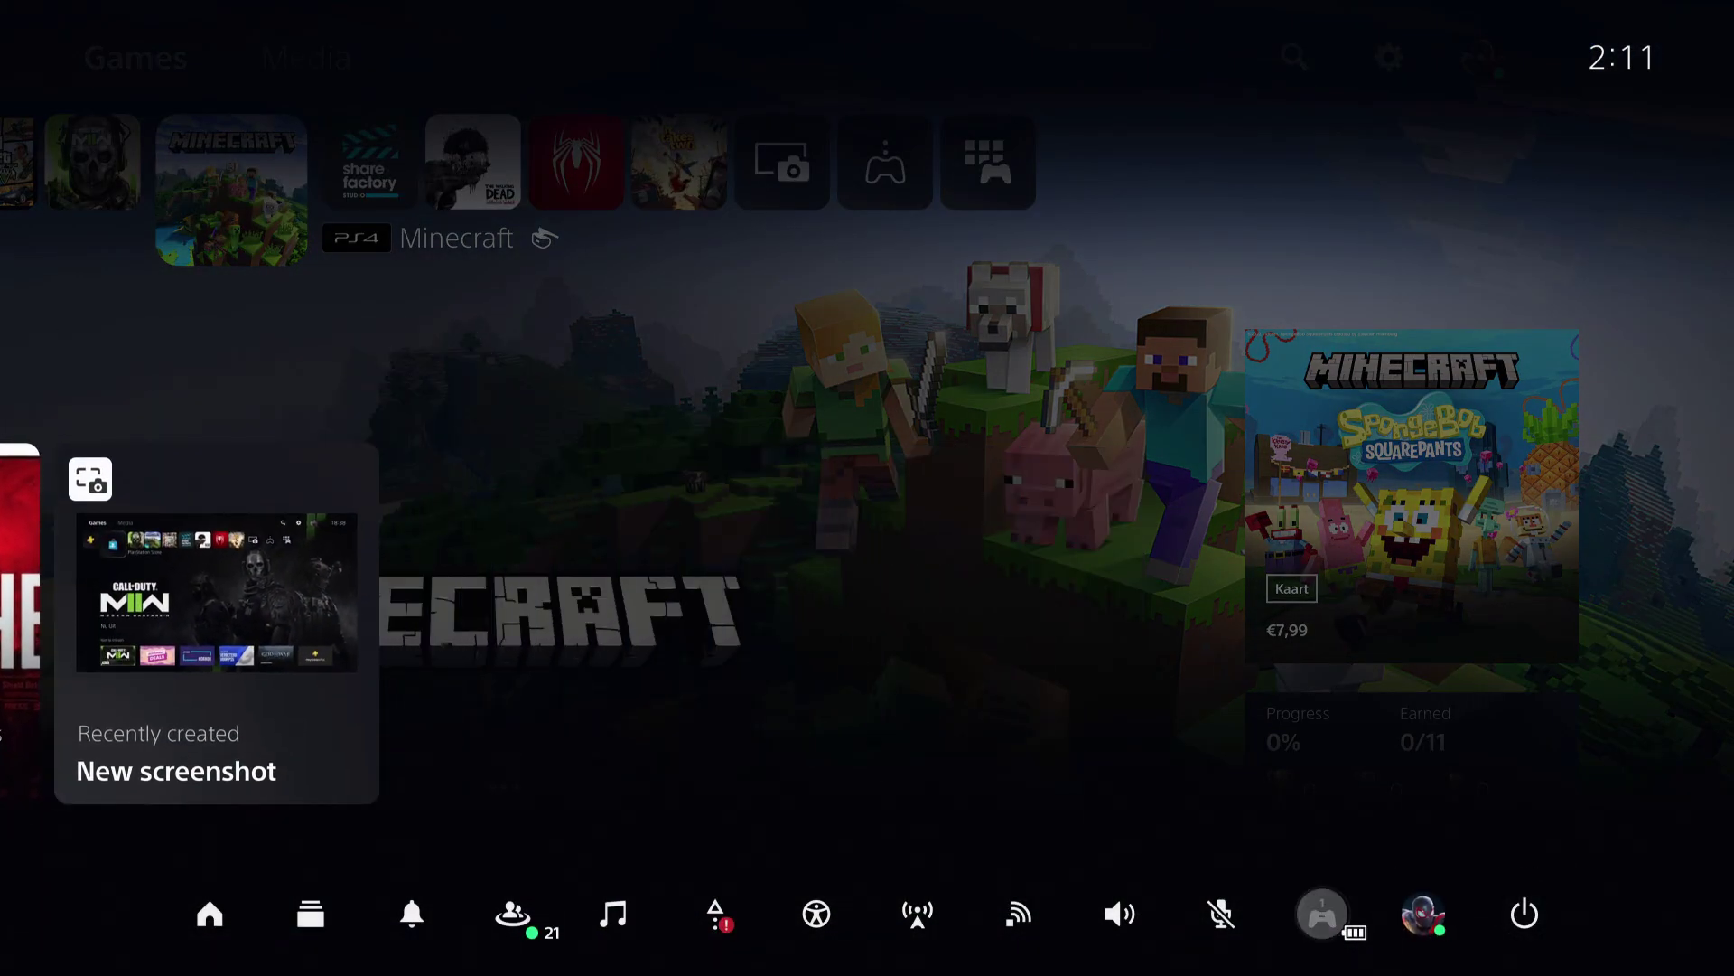
{"action": "key", "text": "Escape"}
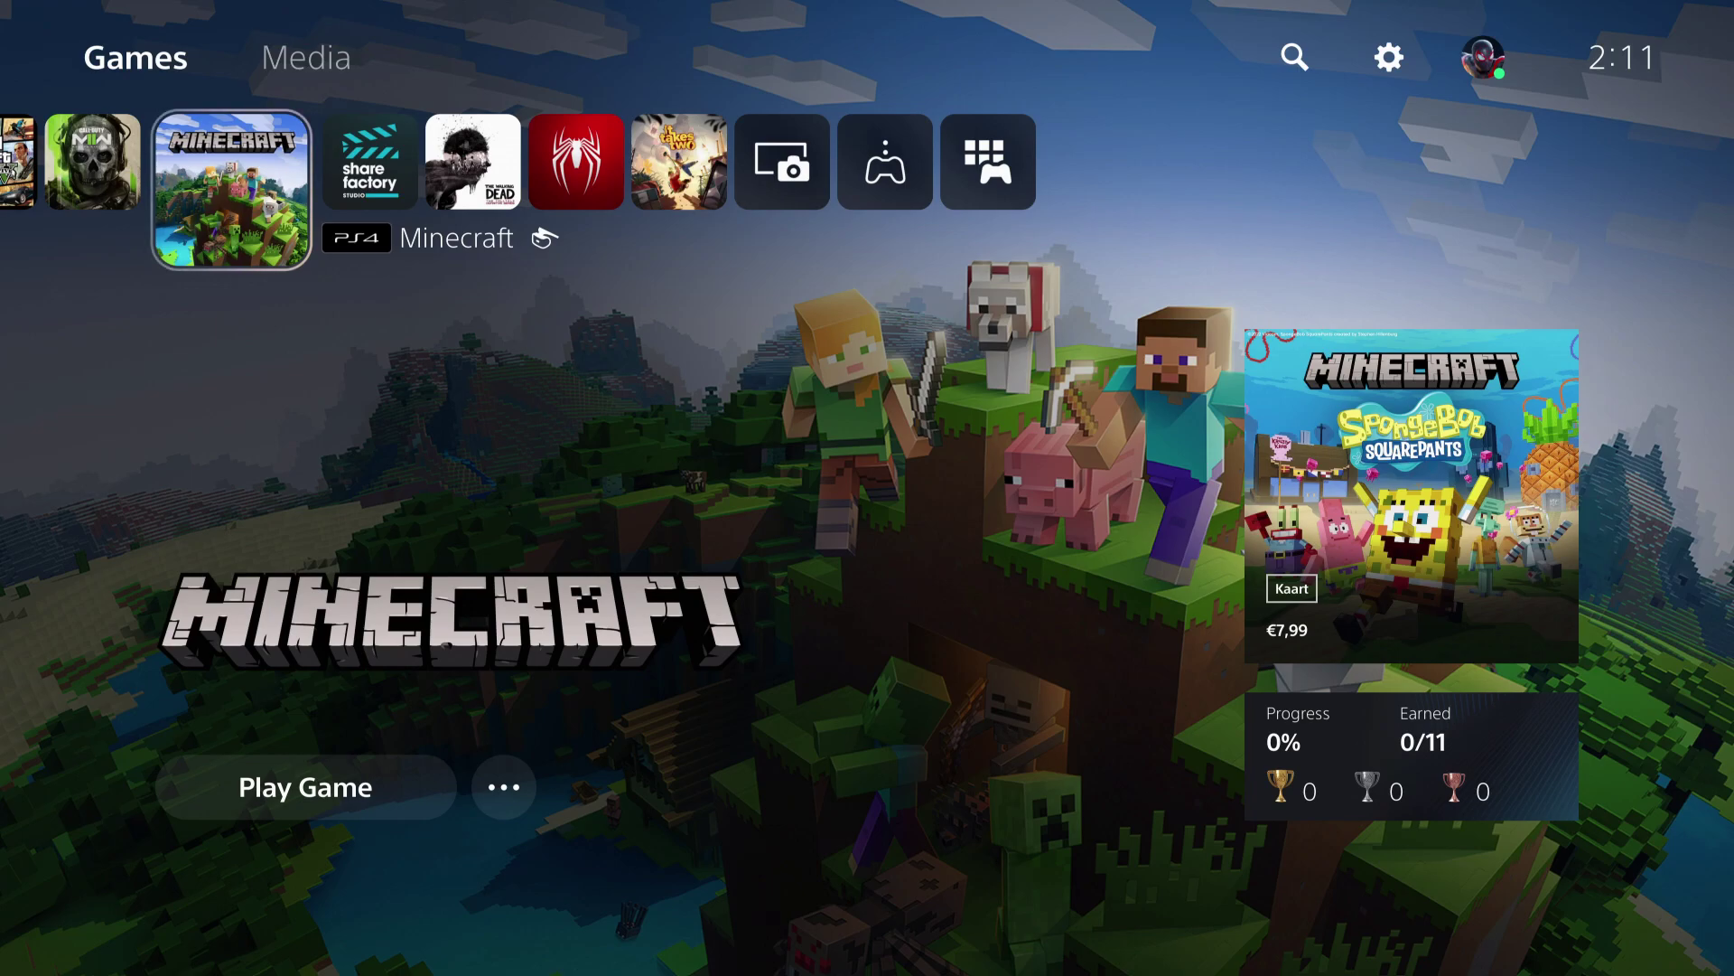
Move to the top of the home screen and across to Settings.
{"action": "key", "text": "Left"}
{"action": "key", "text": "Left"}
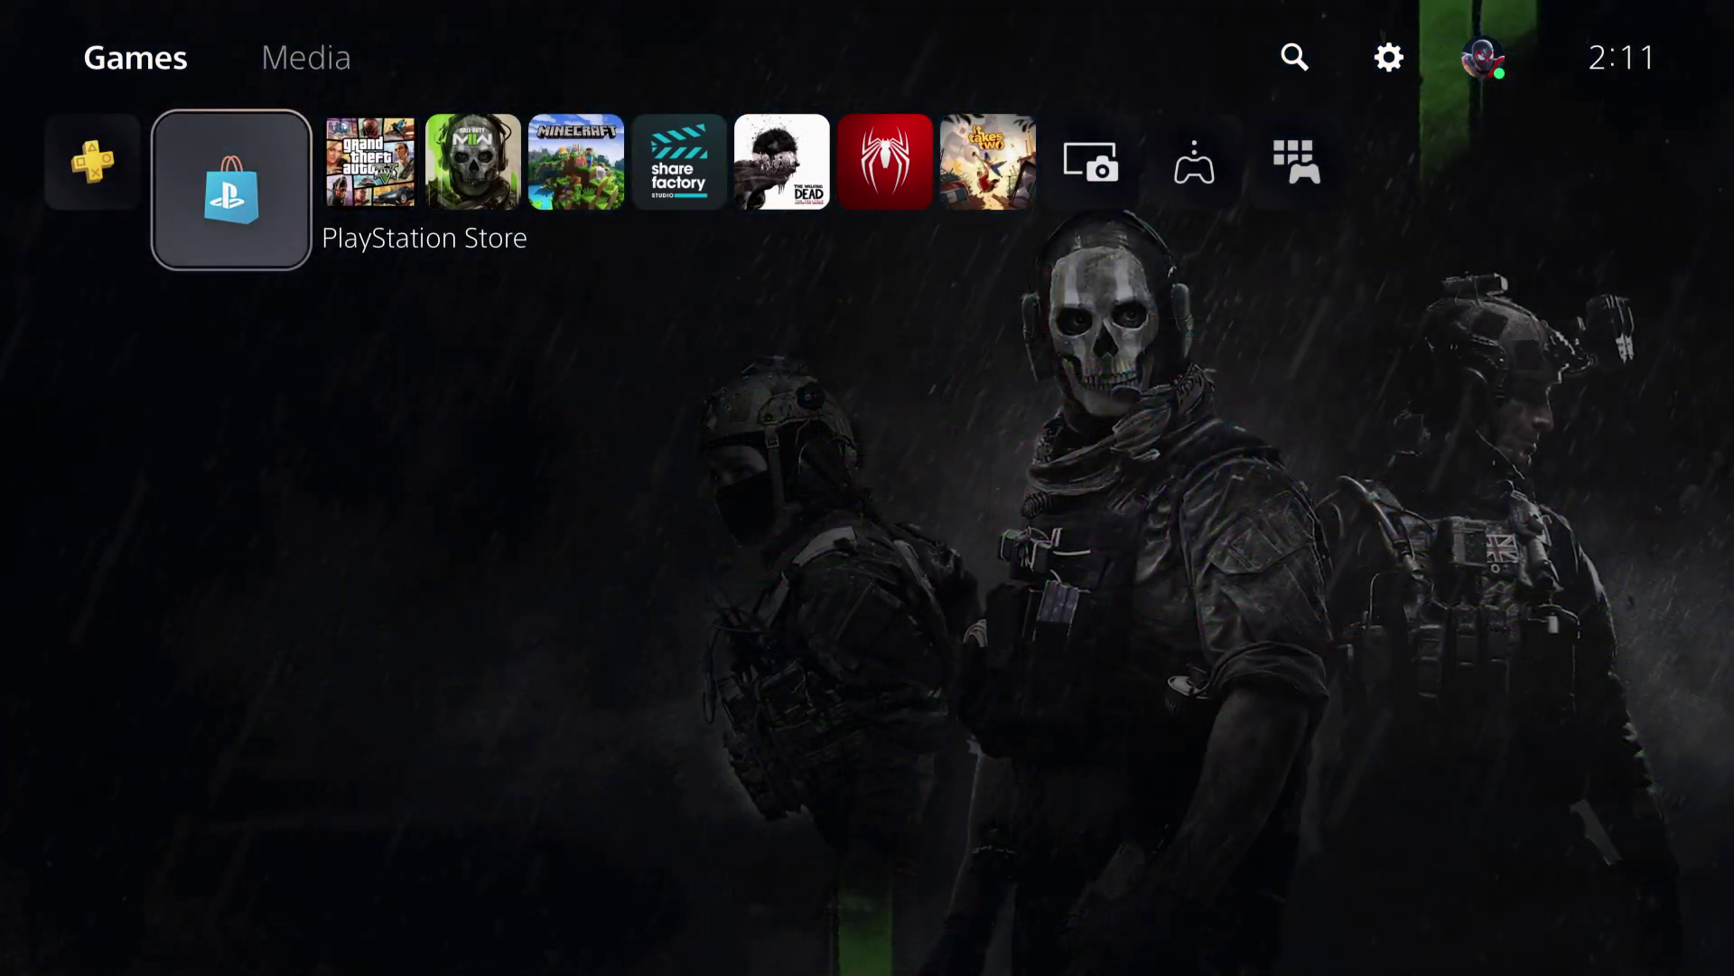
{"action": "key", "text": "Up"}
{"action": "key", "text": "Right"}
{"action": "key", "text": "Right"}
{"action": "key", "text": "Right"}
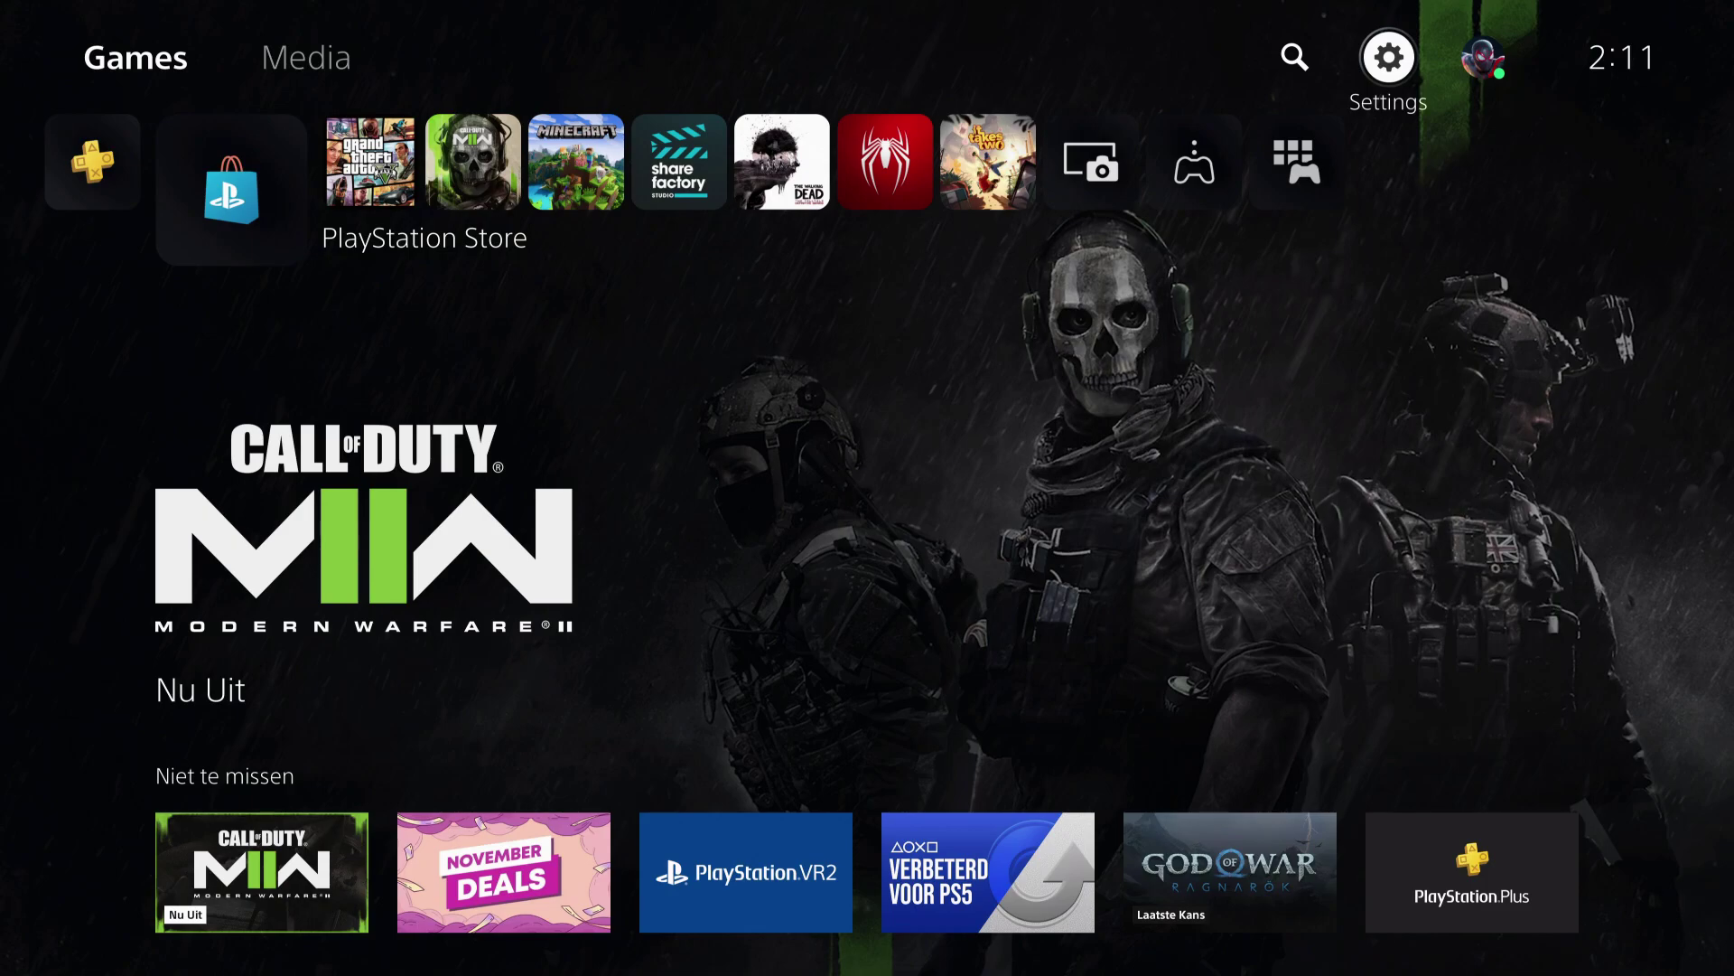
Open Settings and enter Saved Data and Game/App Settings.
{"action": "key", "text": "Return"}
{"action": "key", "text": "Down"}
{"action": "key", "text": "Down"}
{"action": "key", "text": "Down"}
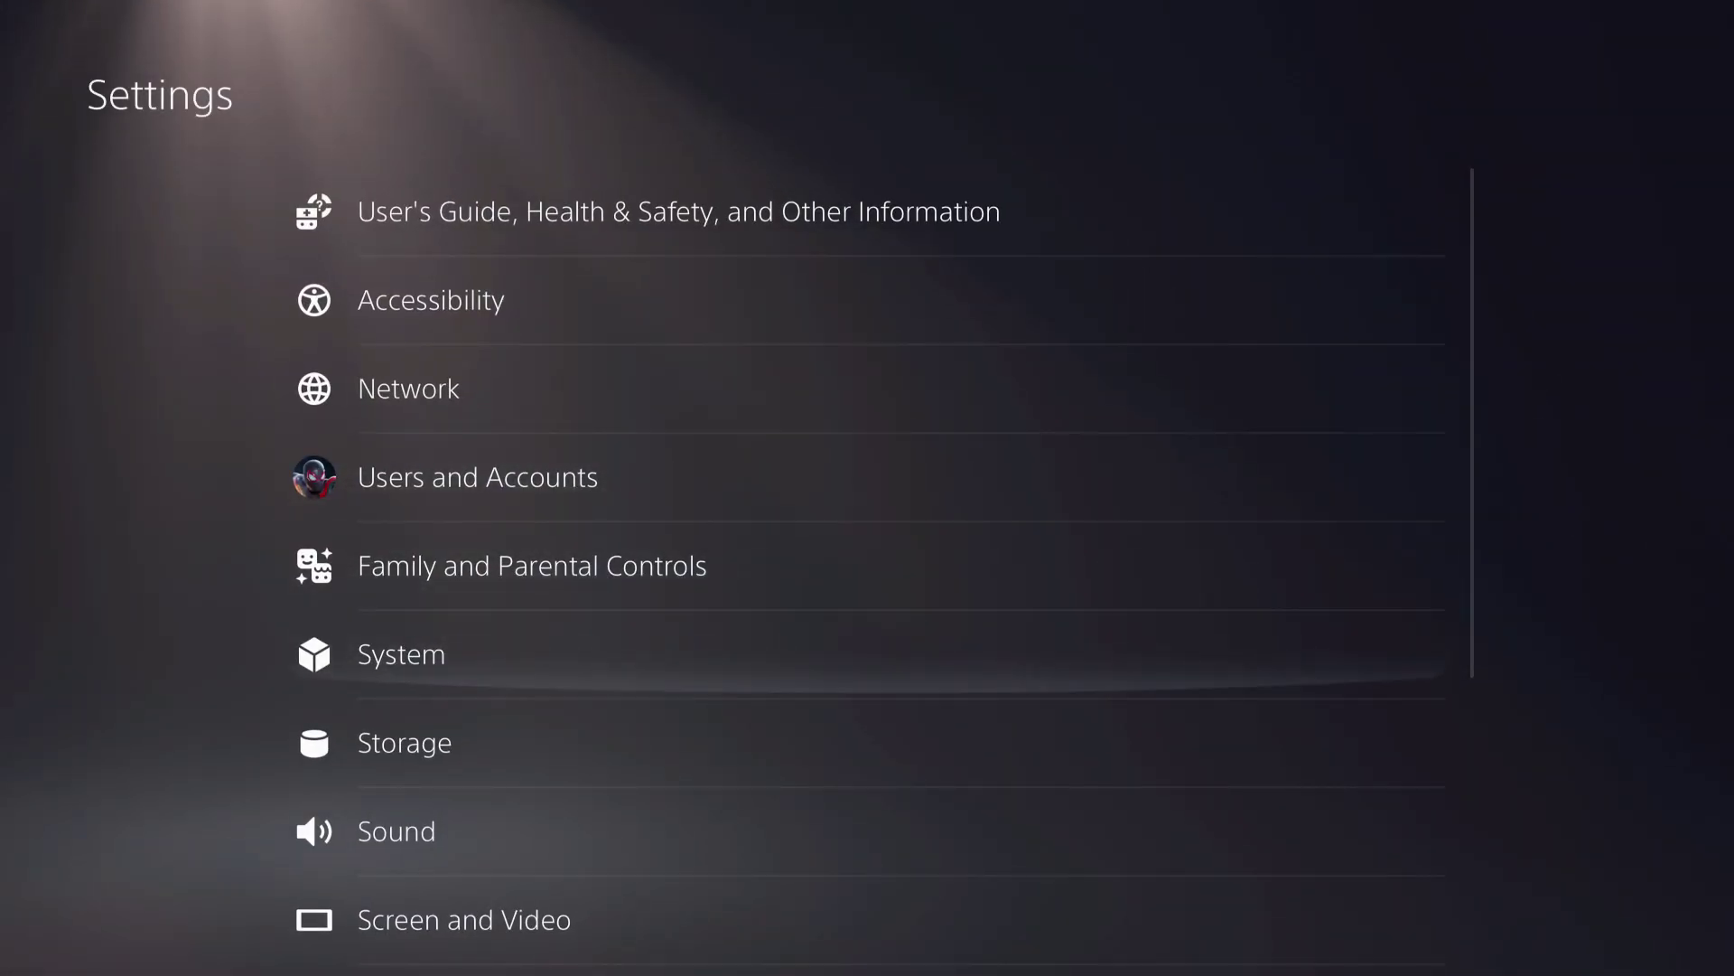
{"action": "key", "text": "Down"}
{"action": "key", "text": "Down"}
{"action": "key", "text": "Down"}
{"action": "key", "text": "Down"}
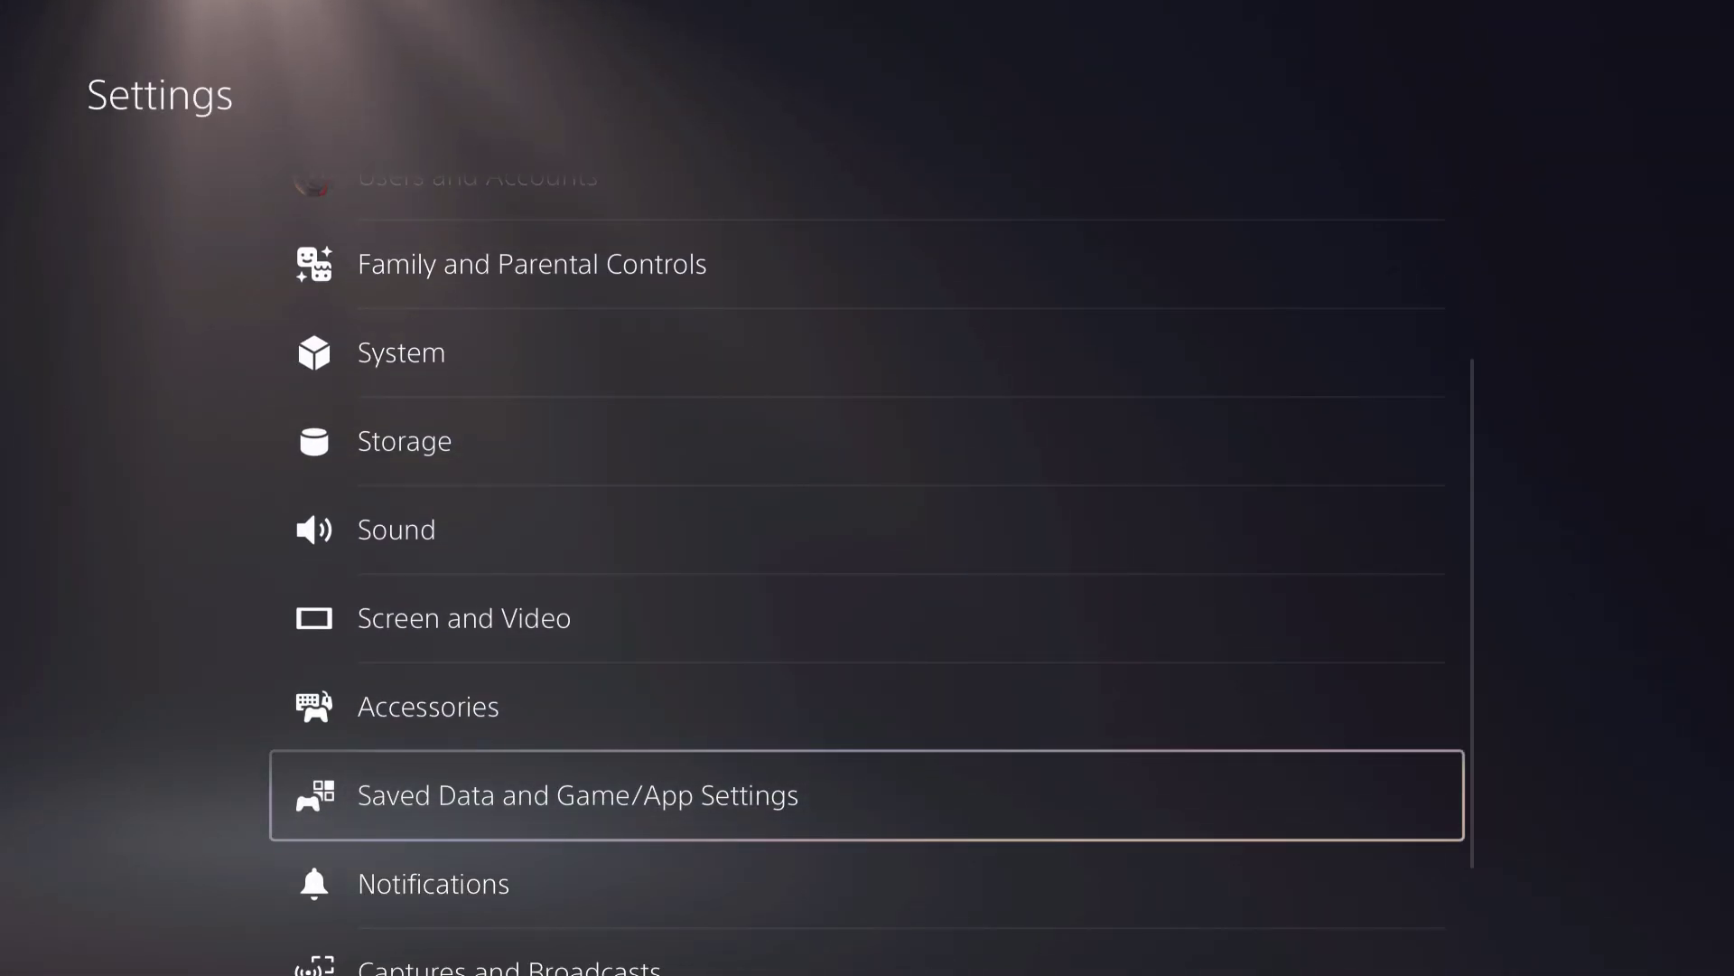
{"action": "key", "text": "Return"}
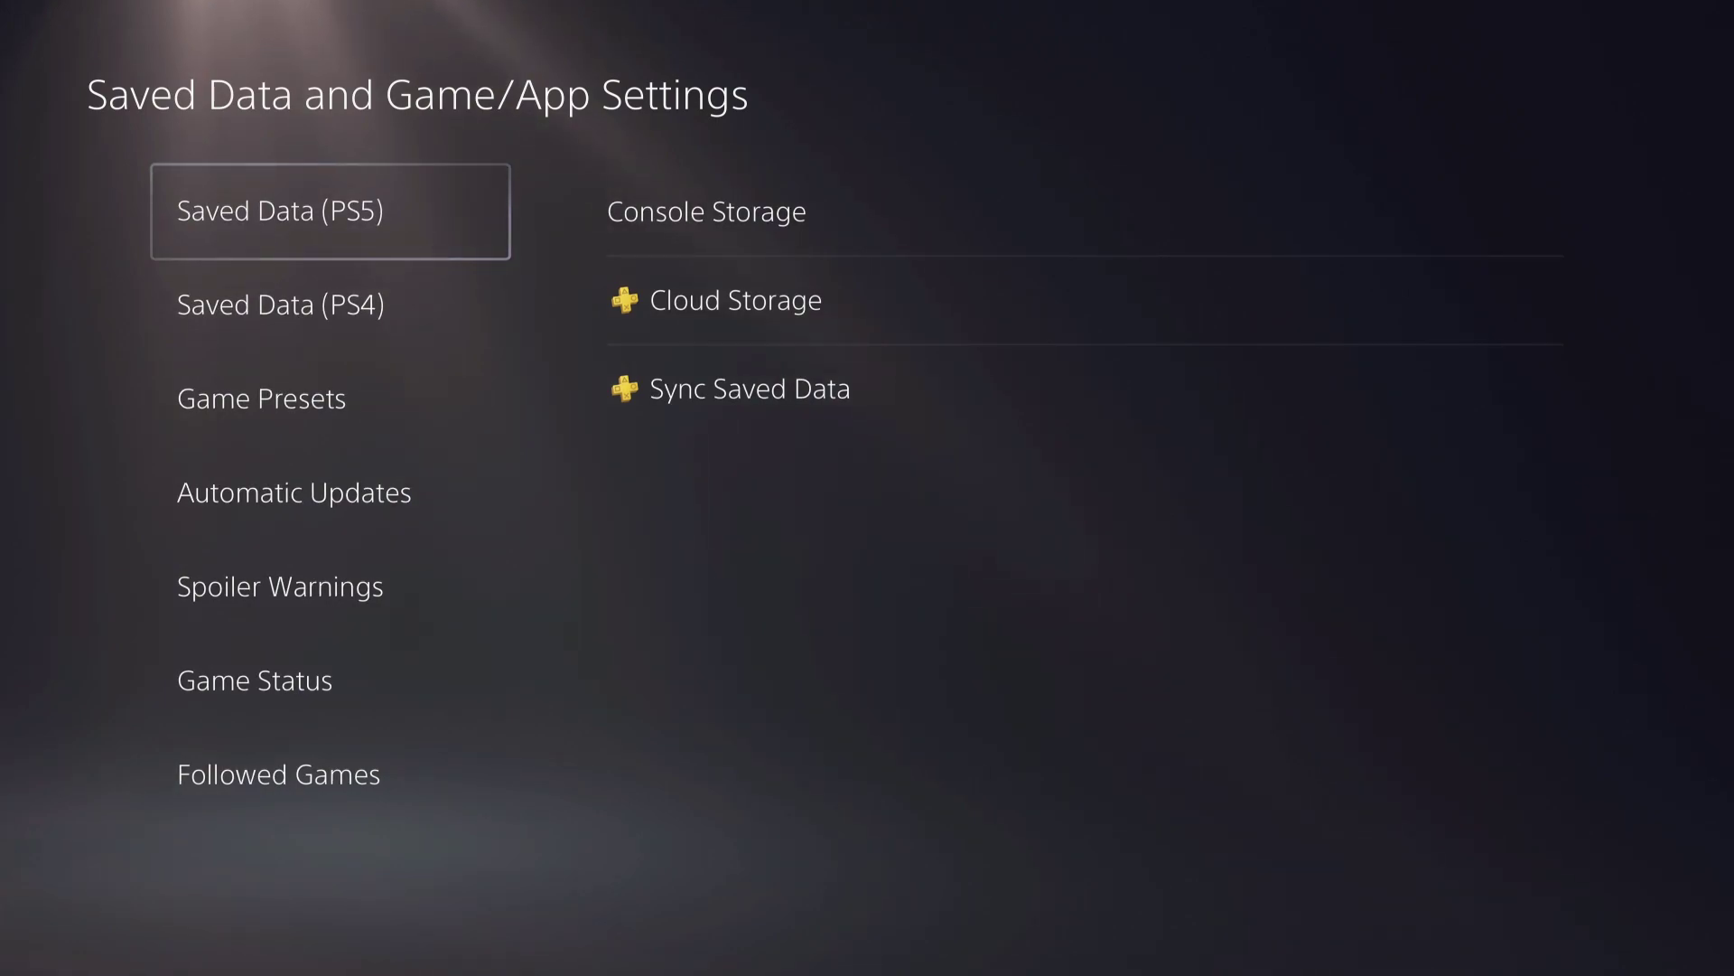
Compare the PS5 and PS4 saved data options, then open PS4 Console Storage.
{"action": "key", "text": "Down"}
{"action": "key", "text": "Up"}
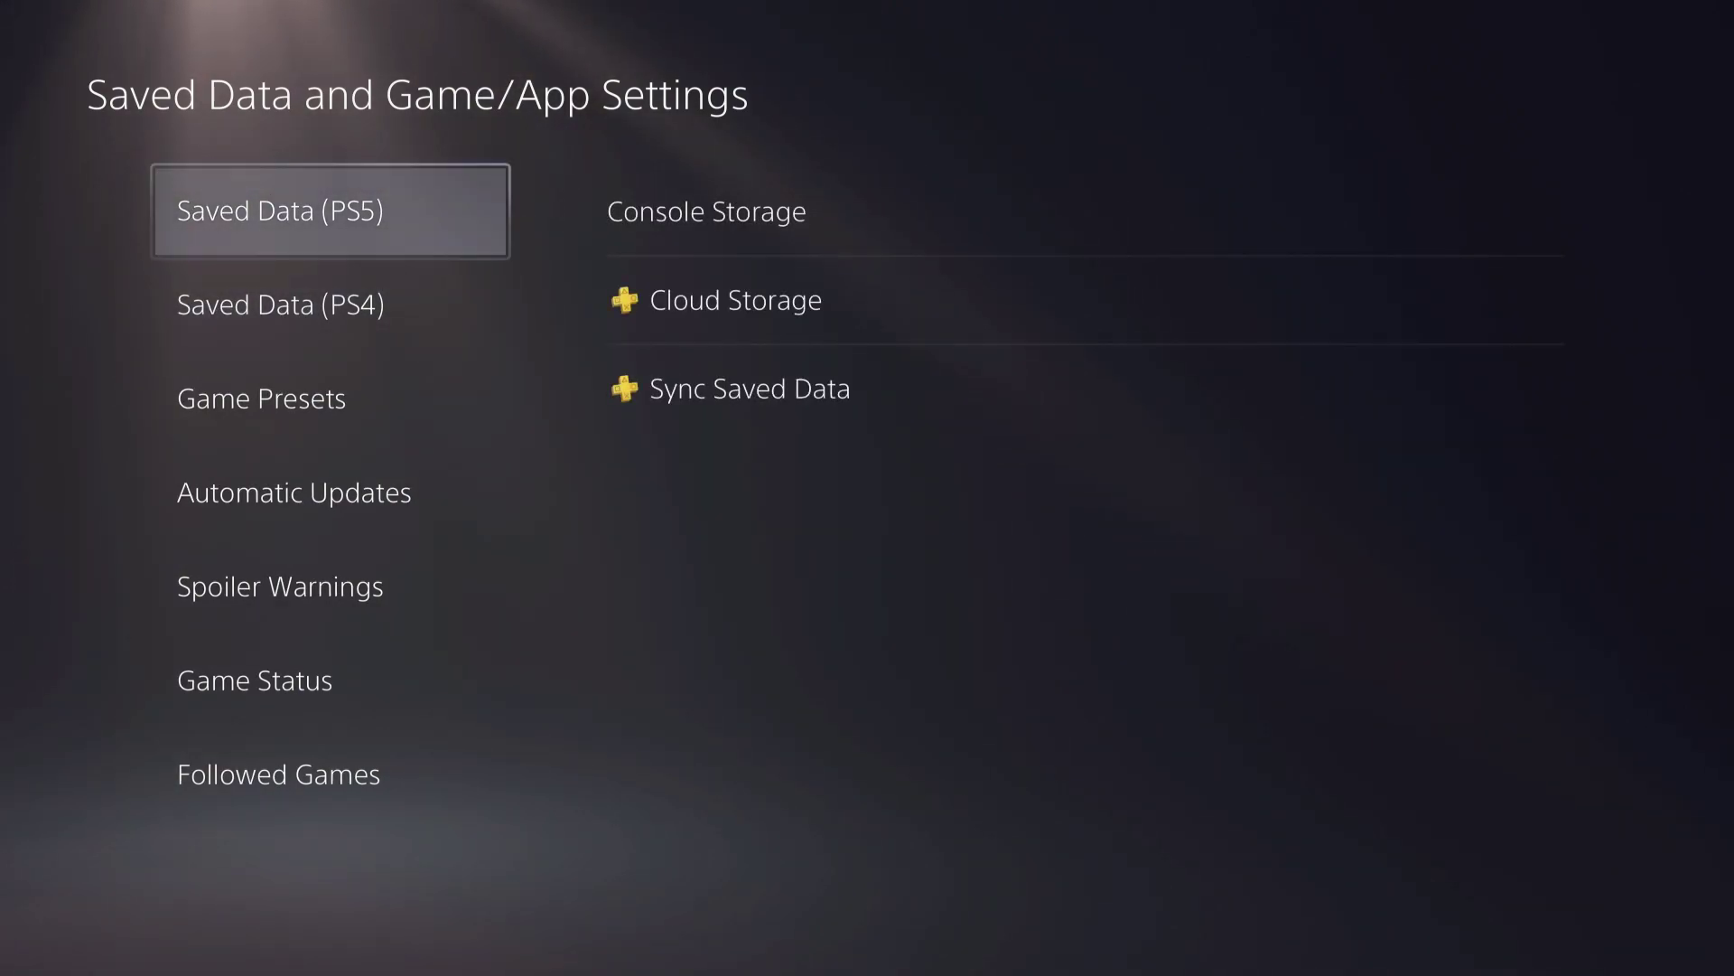
{"action": "key", "text": "Down"}
{"action": "key", "text": "Right"}
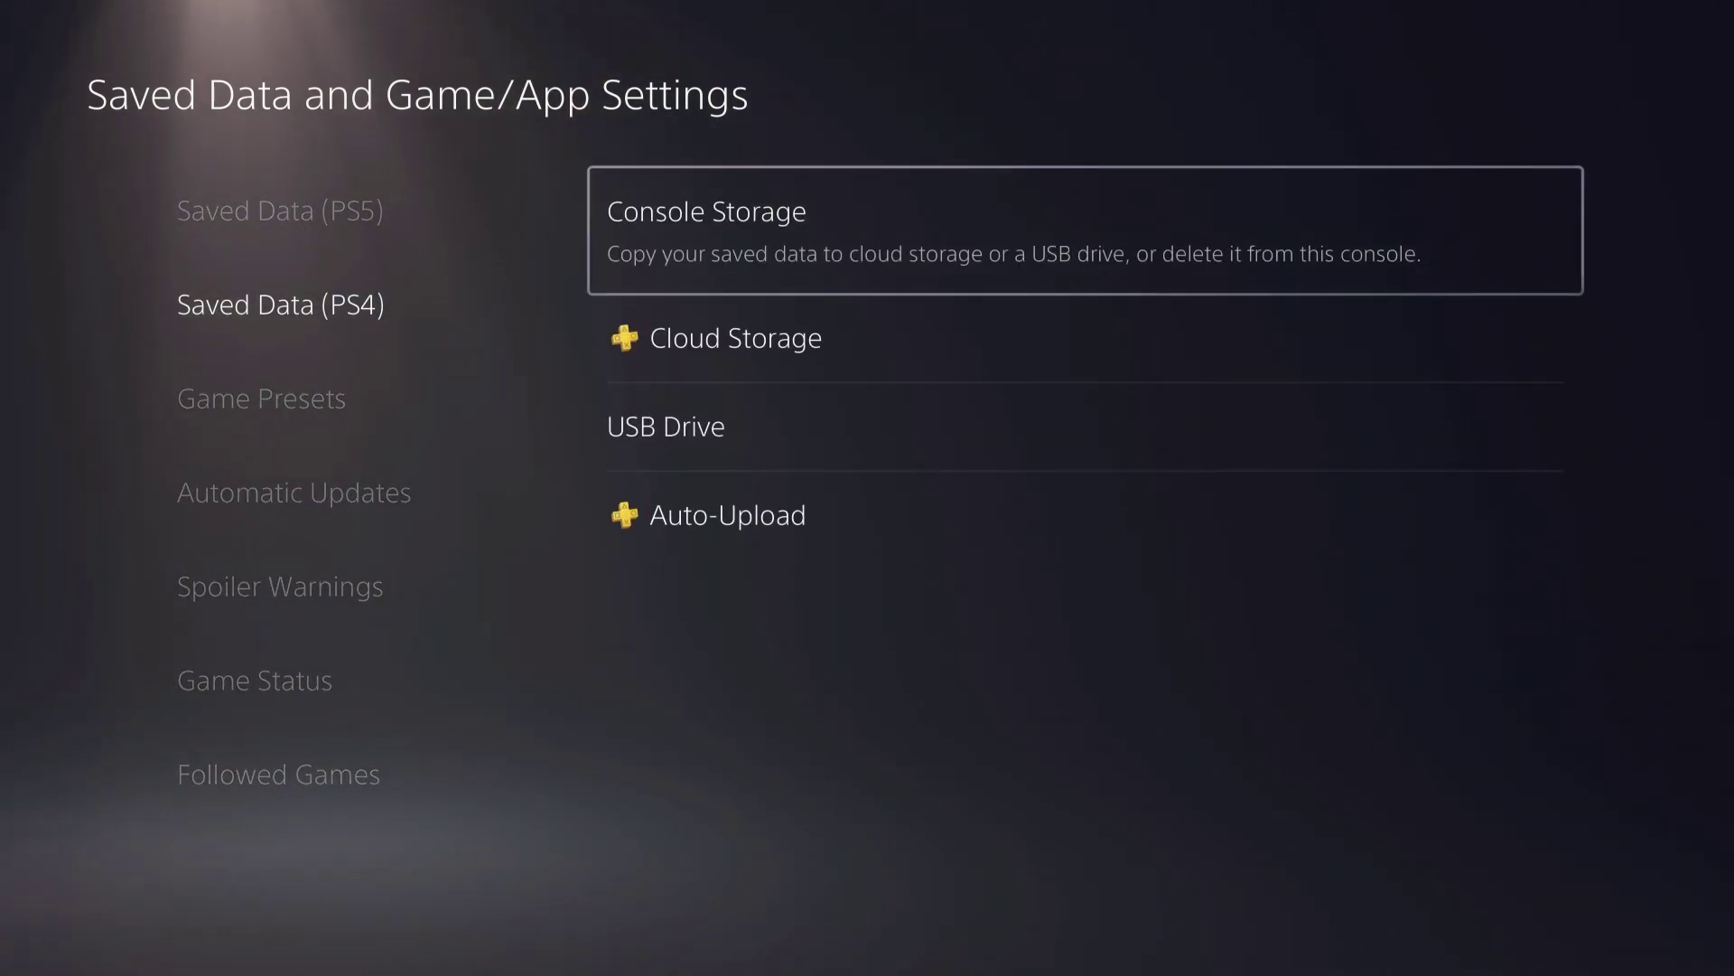
{"action": "key", "text": "Left"}
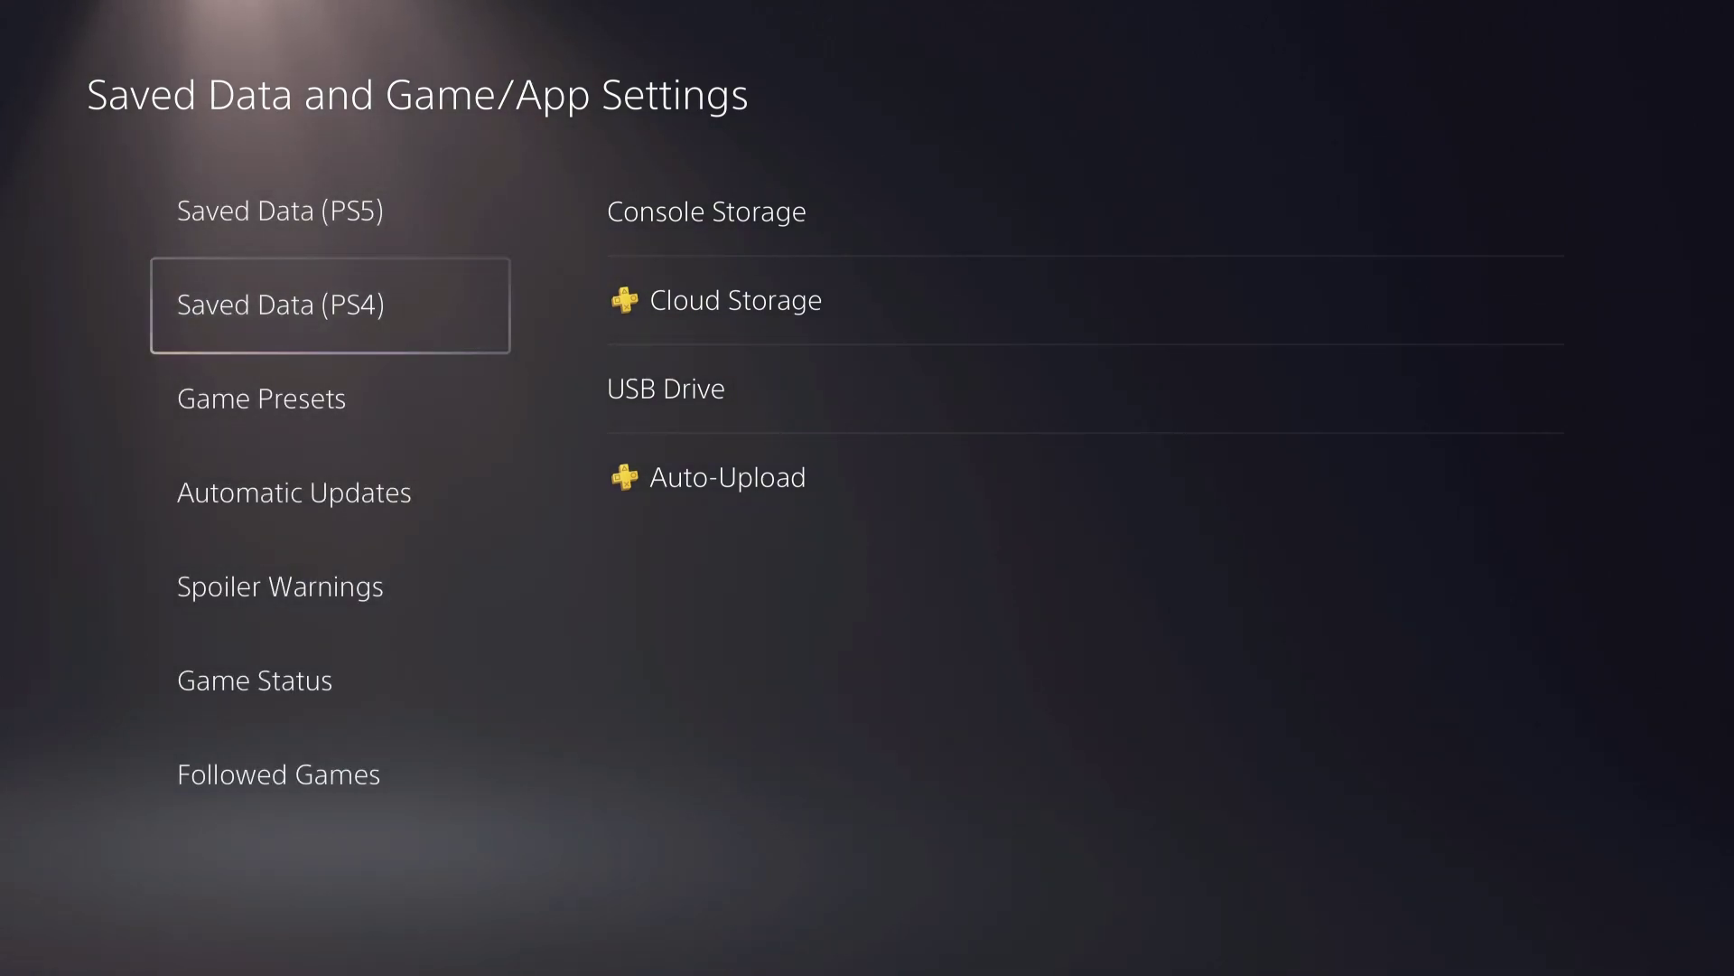
{"action": "key", "text": "Right"}
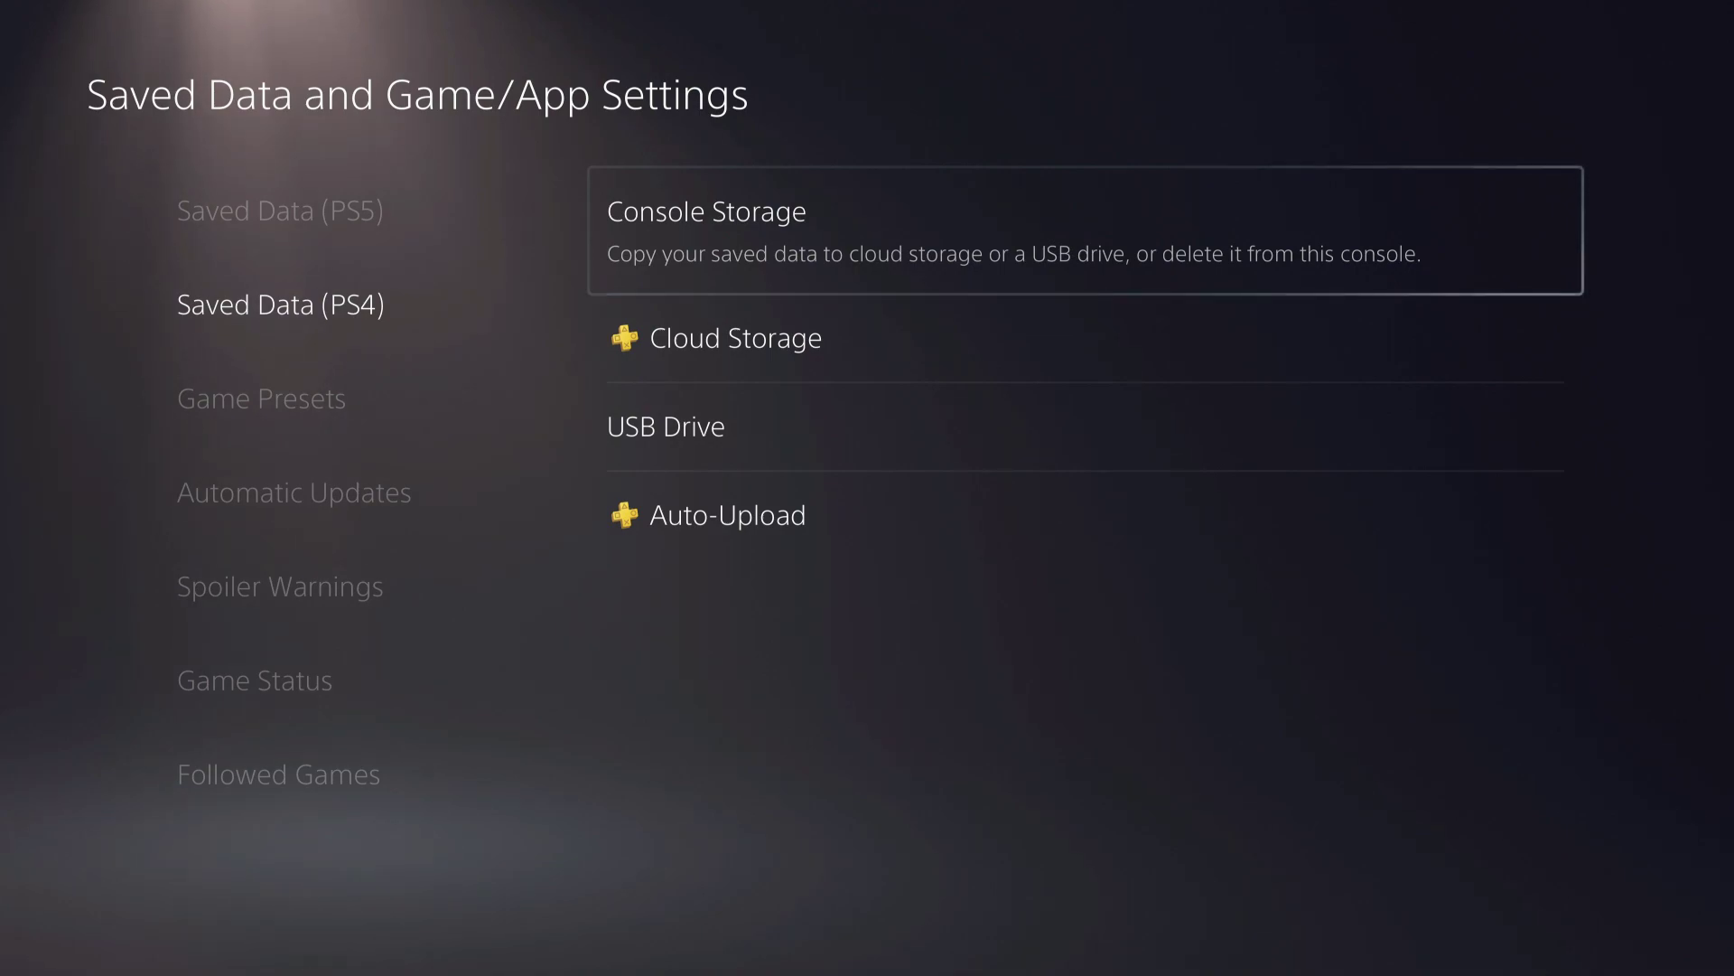
{"action": "key", "text": "Left"}
{"action": "key", "text": "Up"}
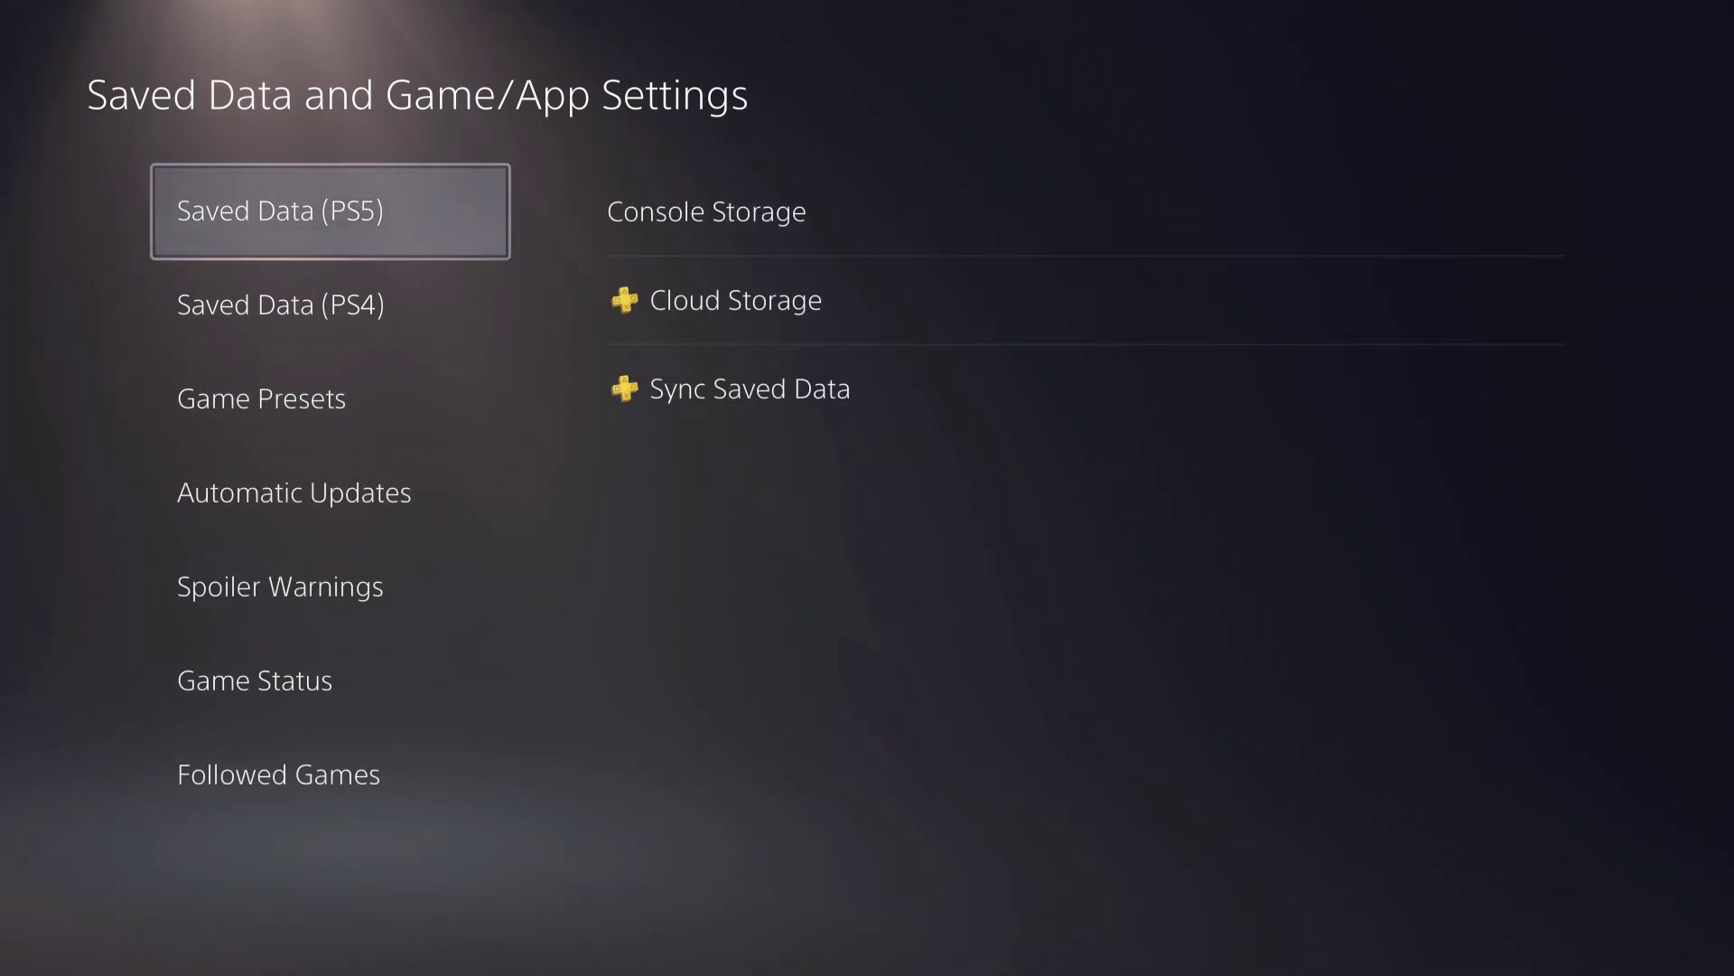
{"action": "key", "text": "Right"}
{"action": "key", "text": "Left"}
{"action": "key", "text": "Down"}
{"action": "key", "text": "Right"}
{"action": "key", "text": "Return"}
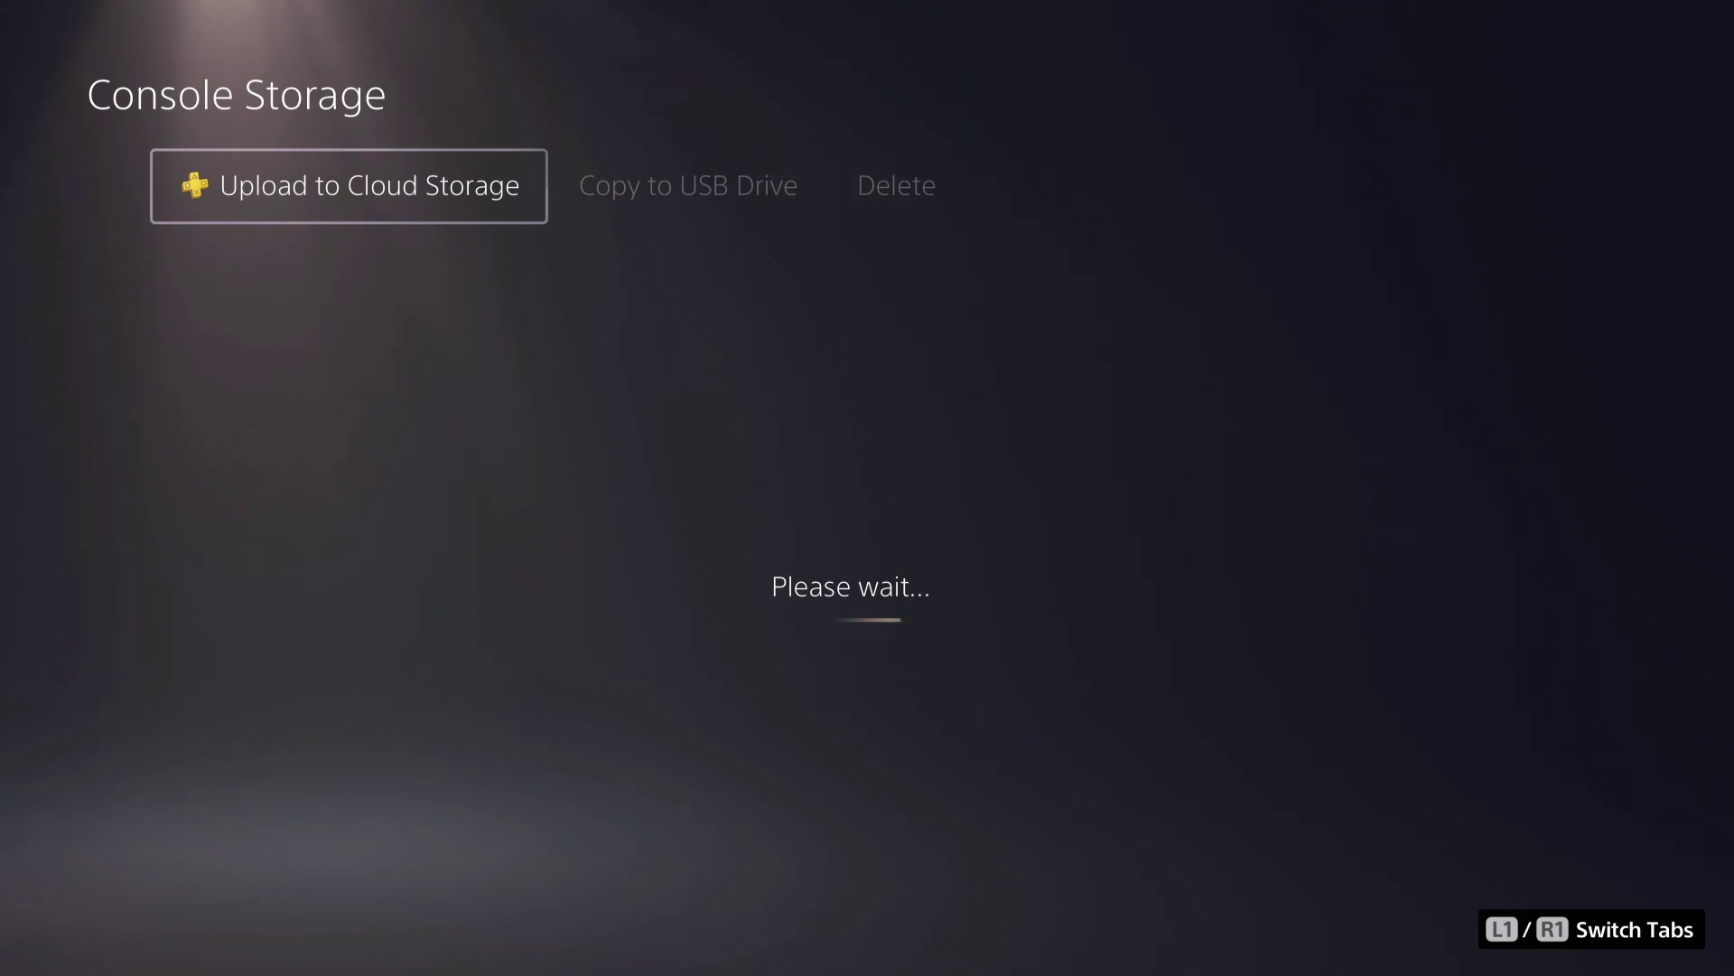
Tick Minecraft's 1.89 GB saved data in the Console Storage upload list.
{"action": "key", "text": "Down"}
{"action": "key", "text": "Down"}
{"action": "key", "text": "Down"}
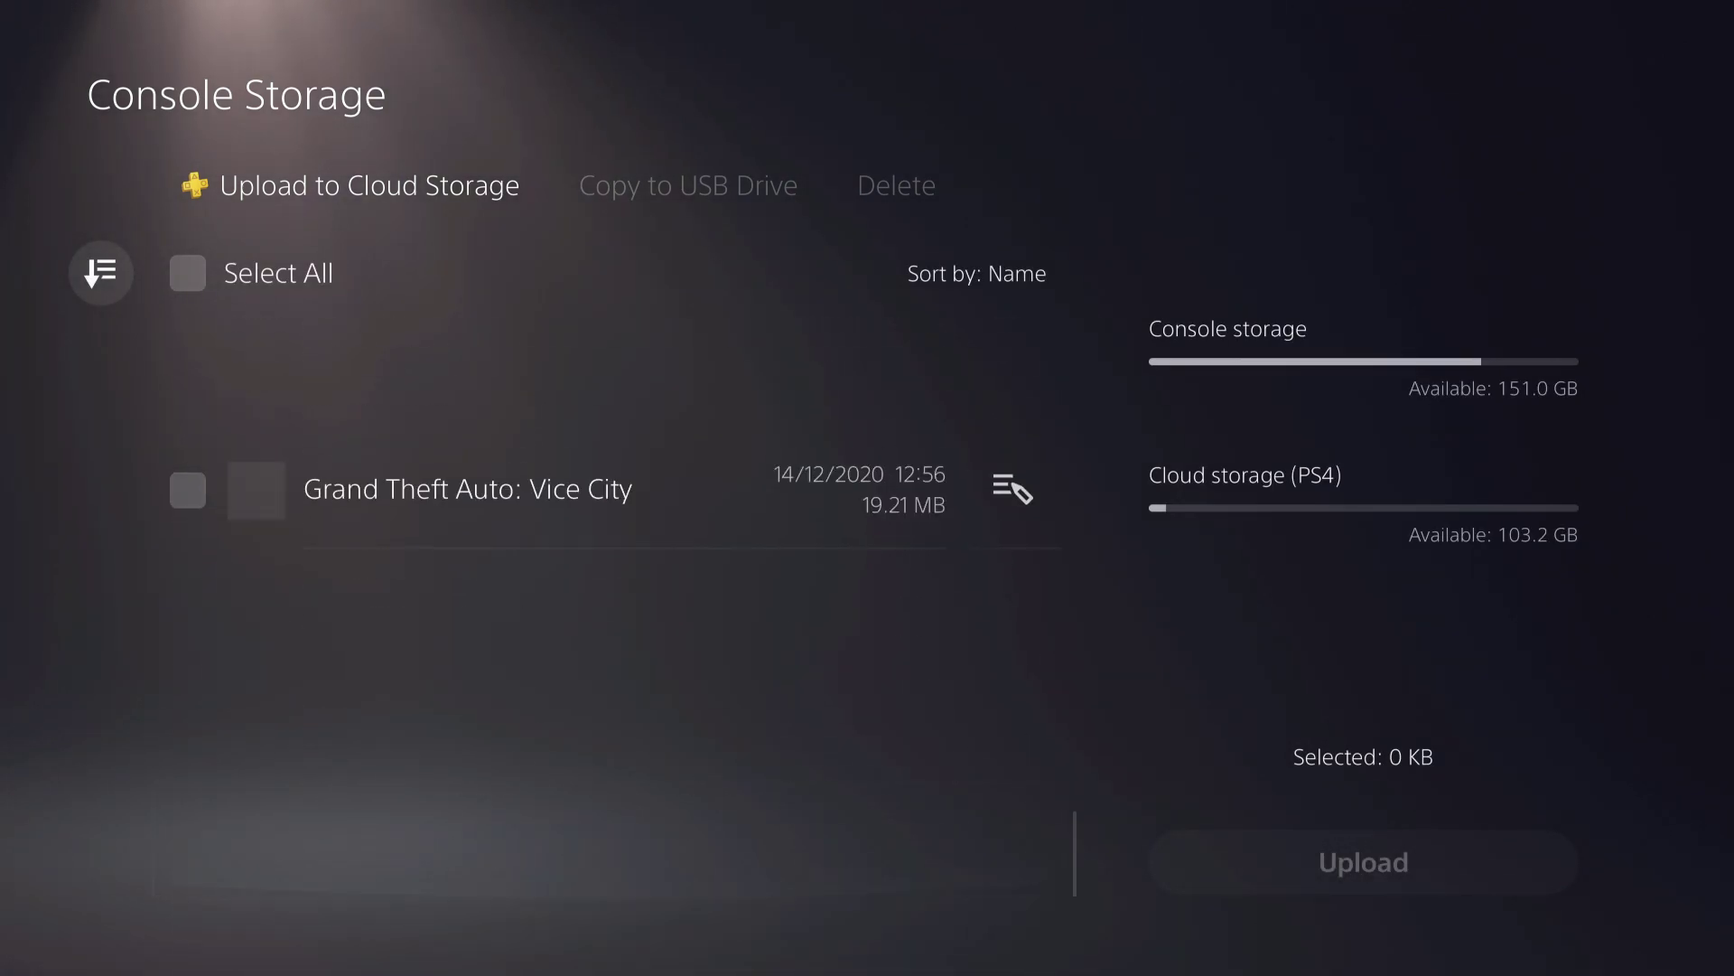
{"action": "key", "text": "Down"}
{"action": "key", "text": "Down"}
{"action": "key", "text": "Down"}
{"action": "key", "text": "Up"}
{"action": "key", "text": "Up"}
{"action": "key", "text": "Up"}
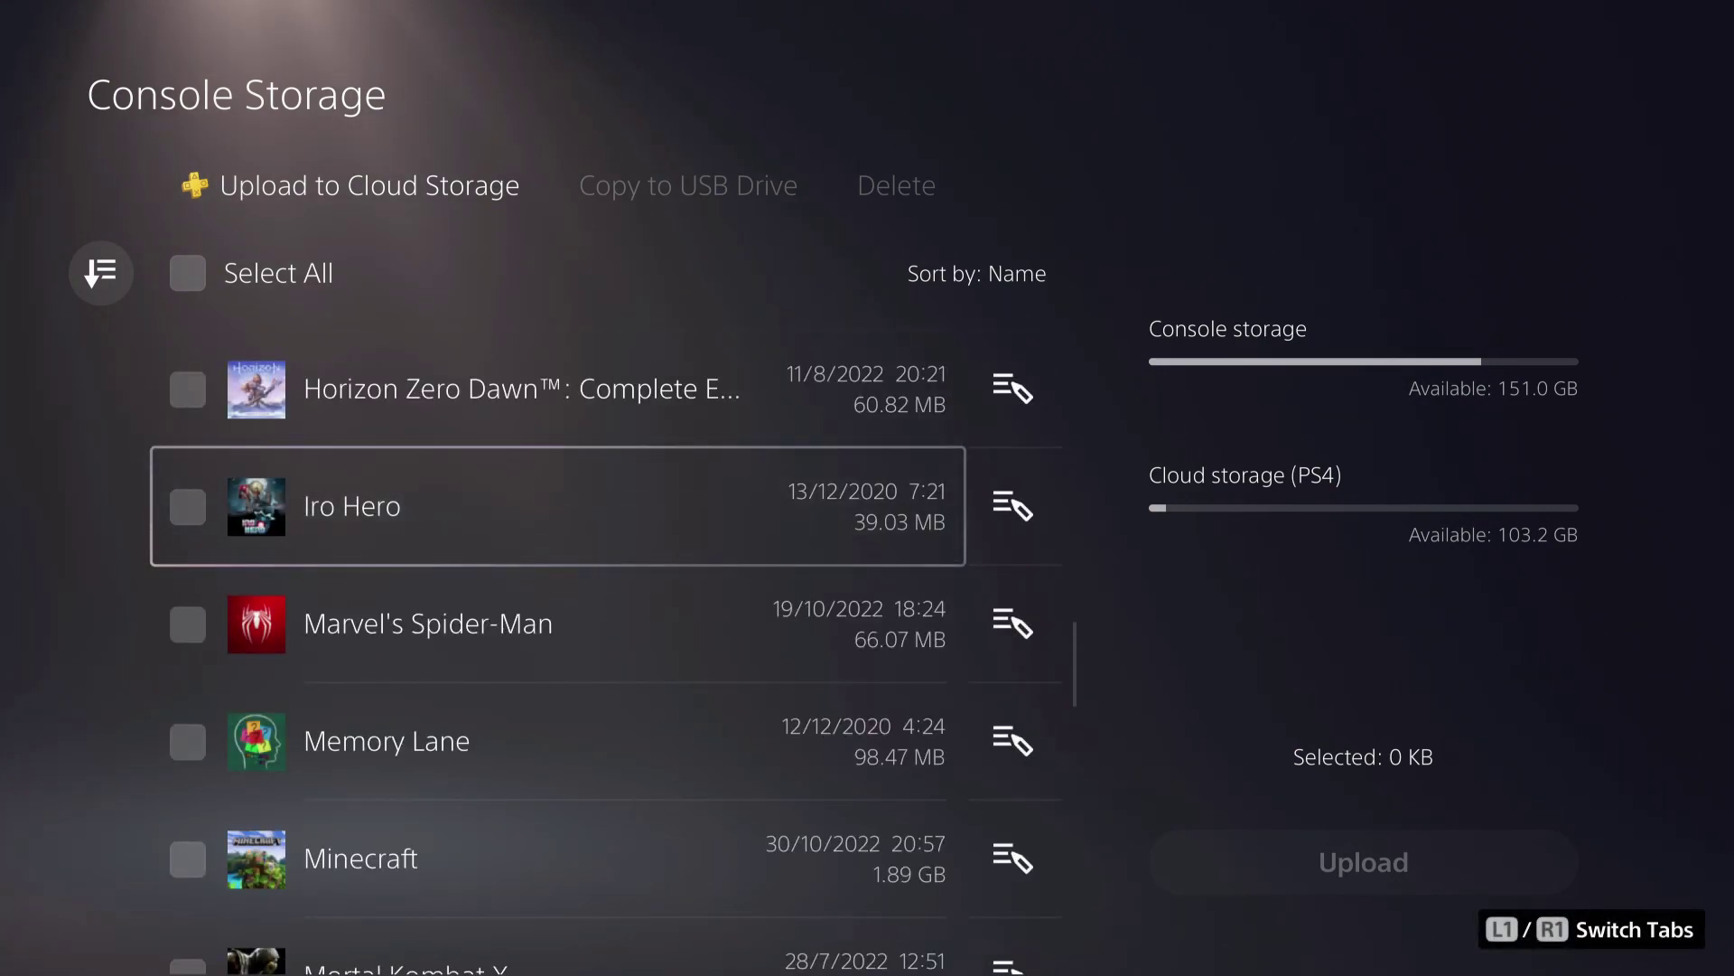
{"action": "key", "text": "Down"}
{"action": "key", "text": "Down"}
{"action": "key", "text": "Down"}
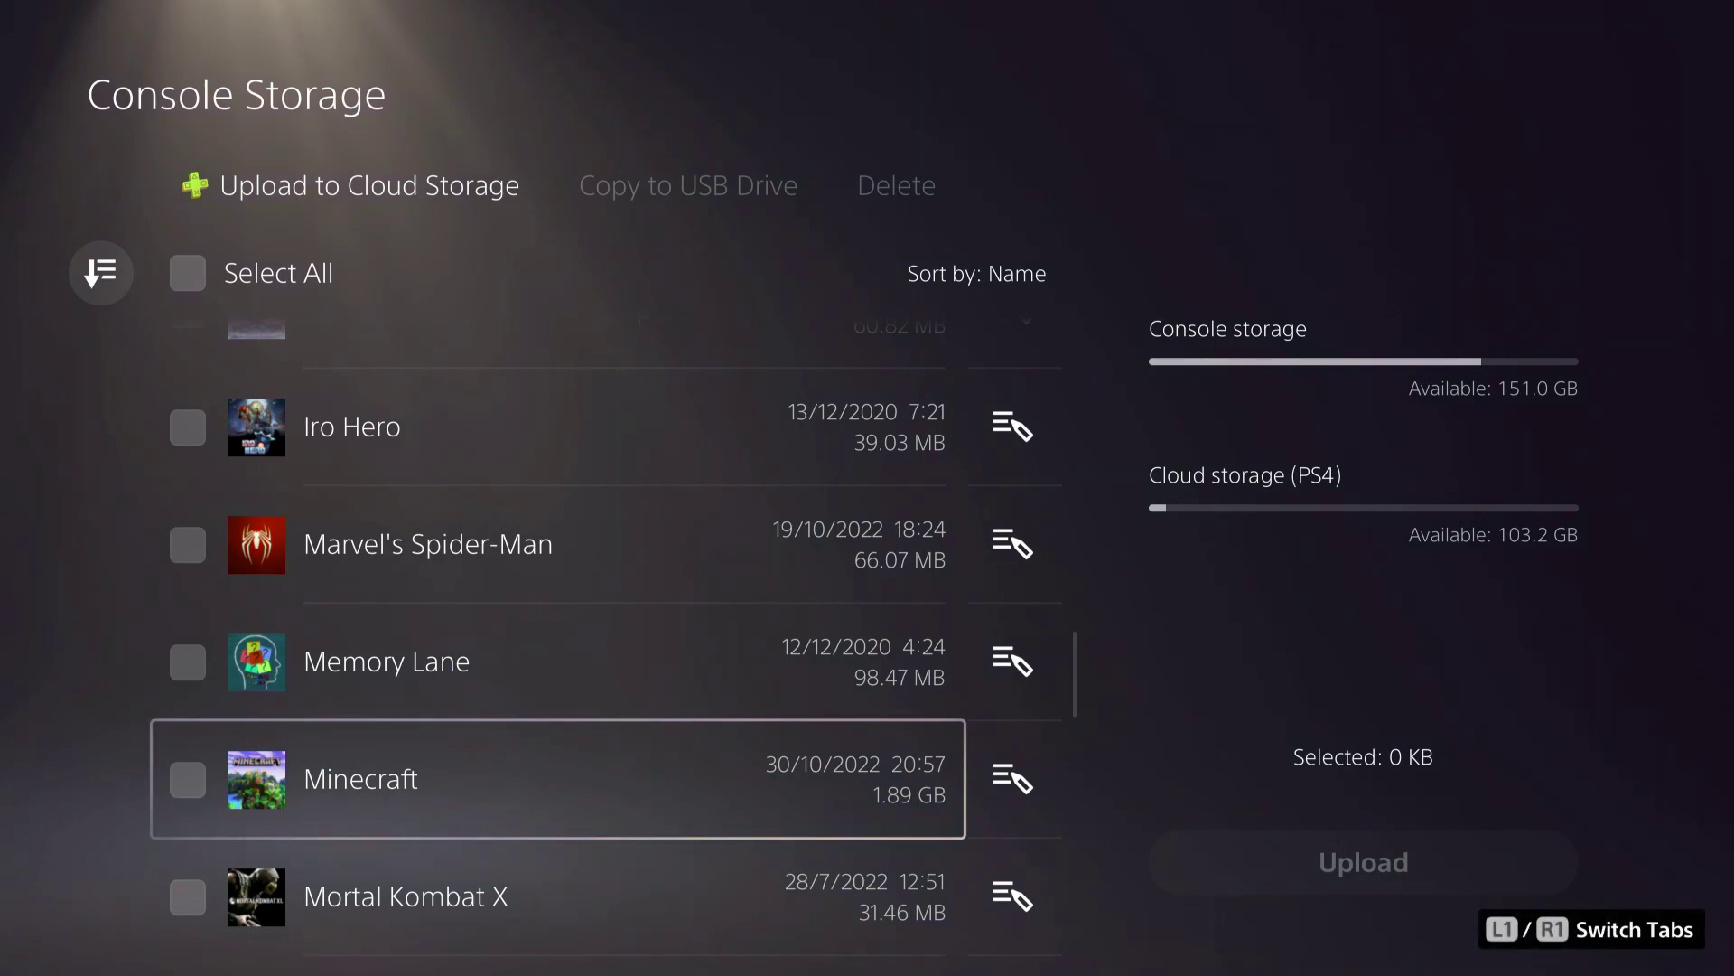
{"action": "key", "text": "Return"}
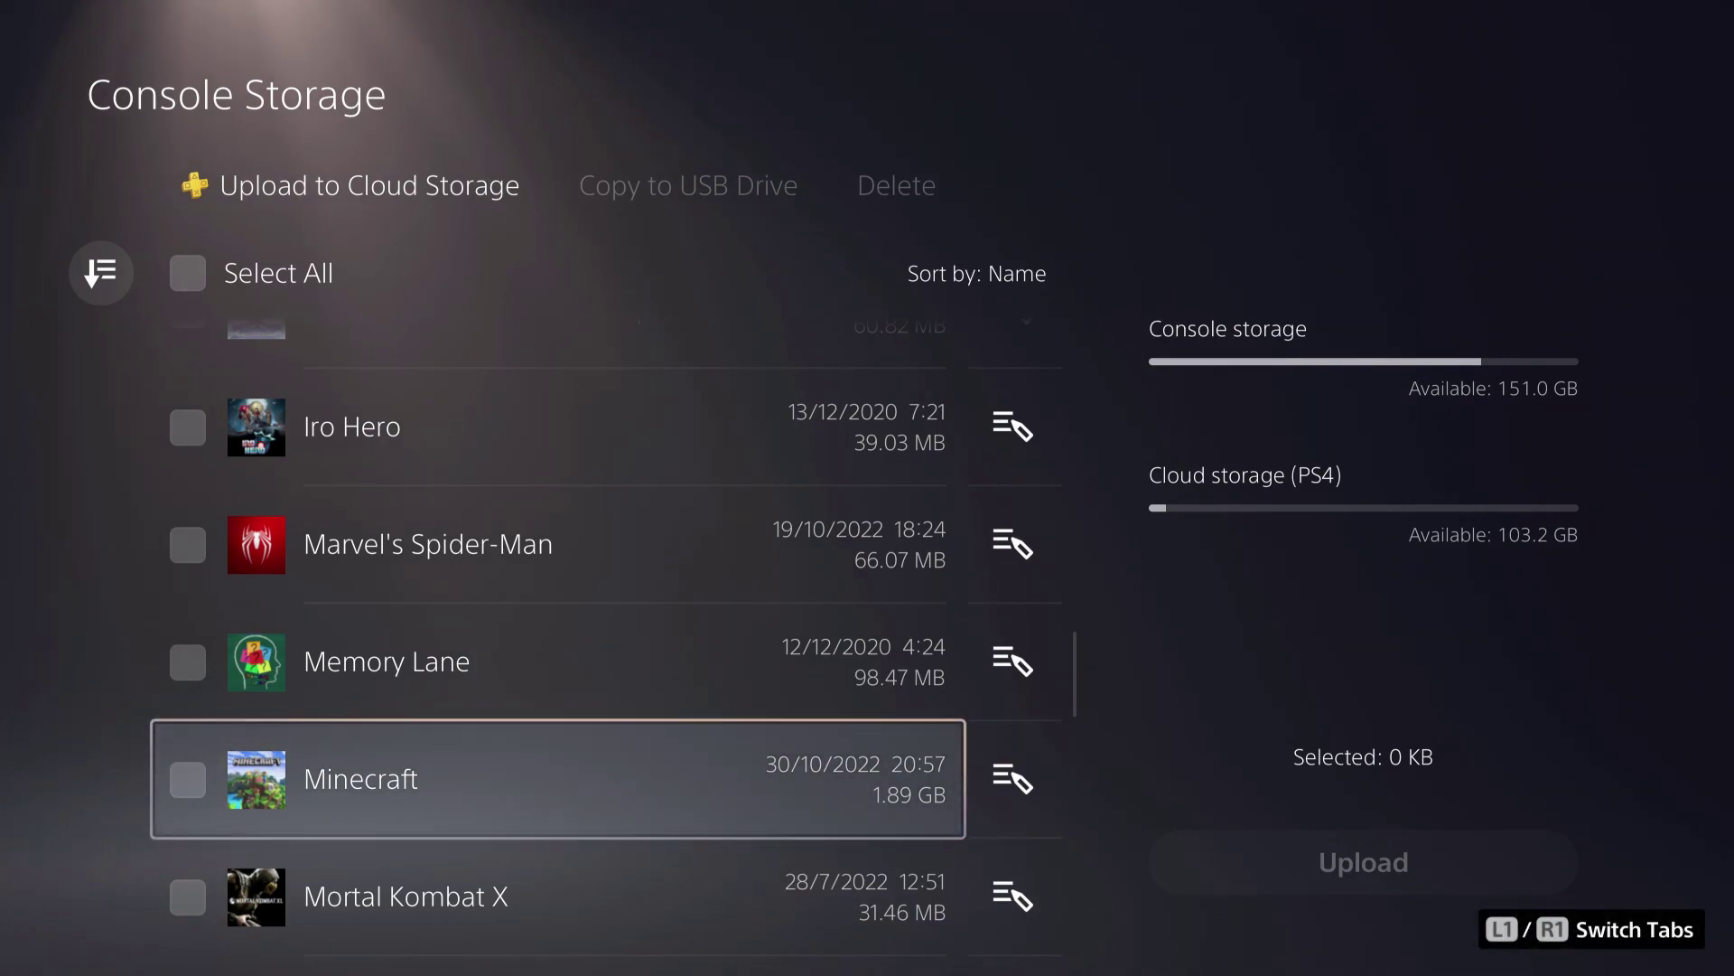
Start the upload and go back to the Saved Data (PS4) settings.
{"action": "key", "text": "Right"}
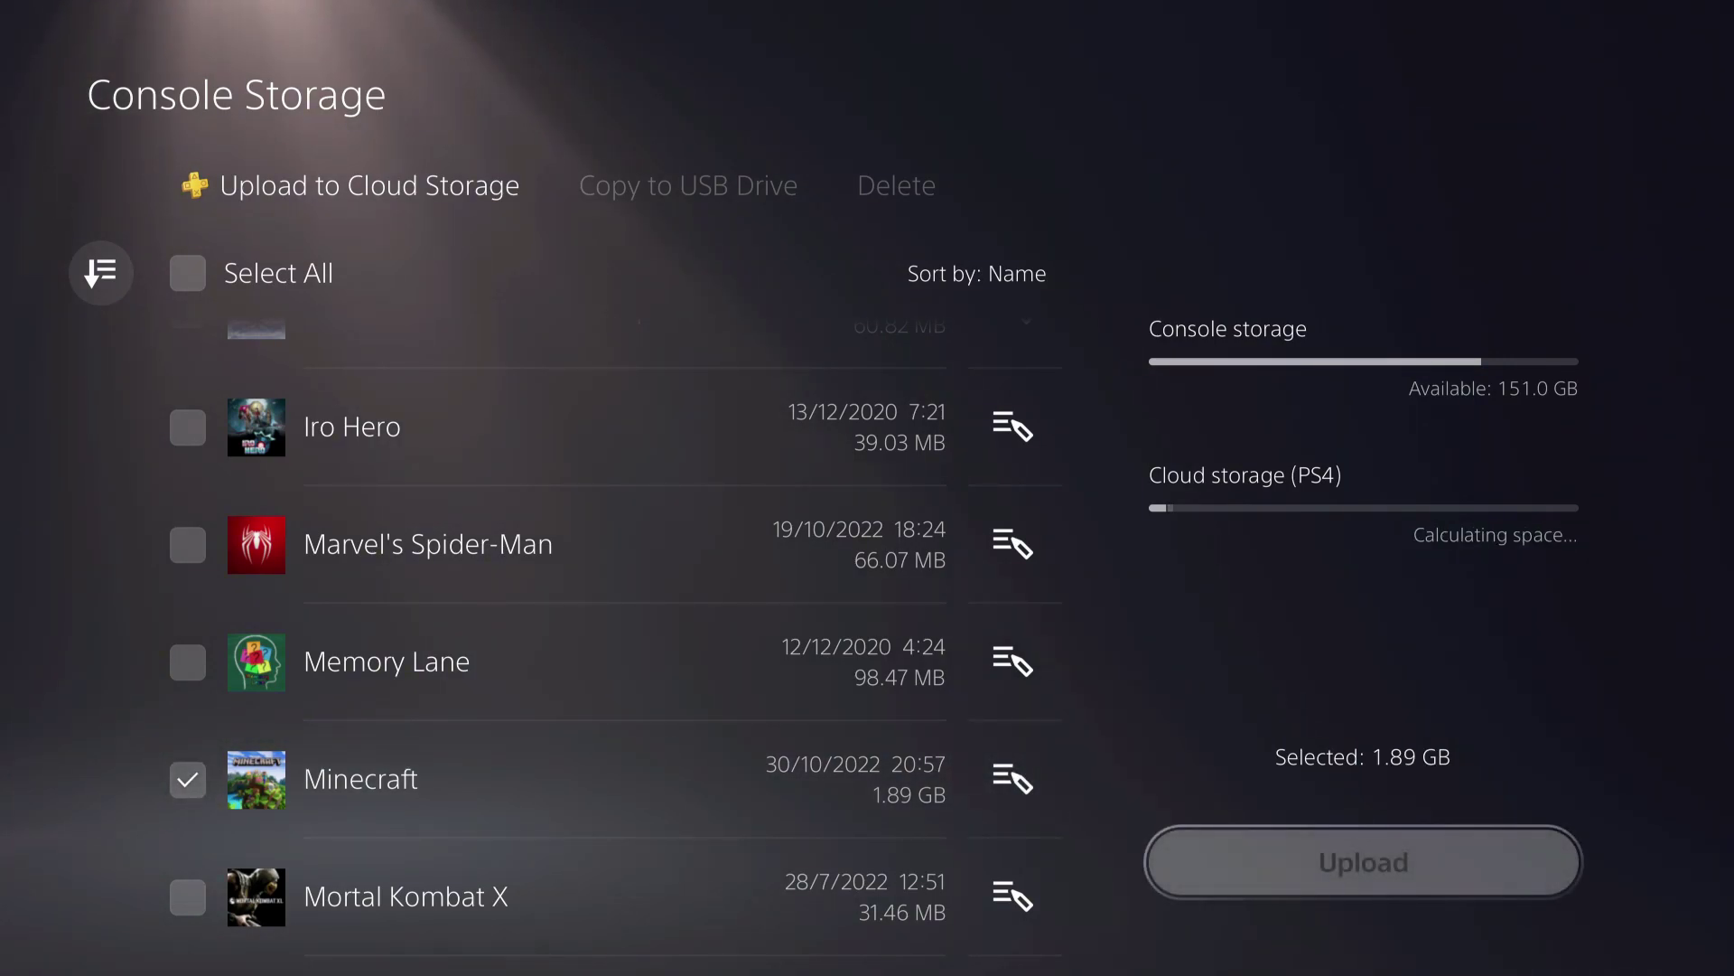
{"action": "key", "text": "Escape"}
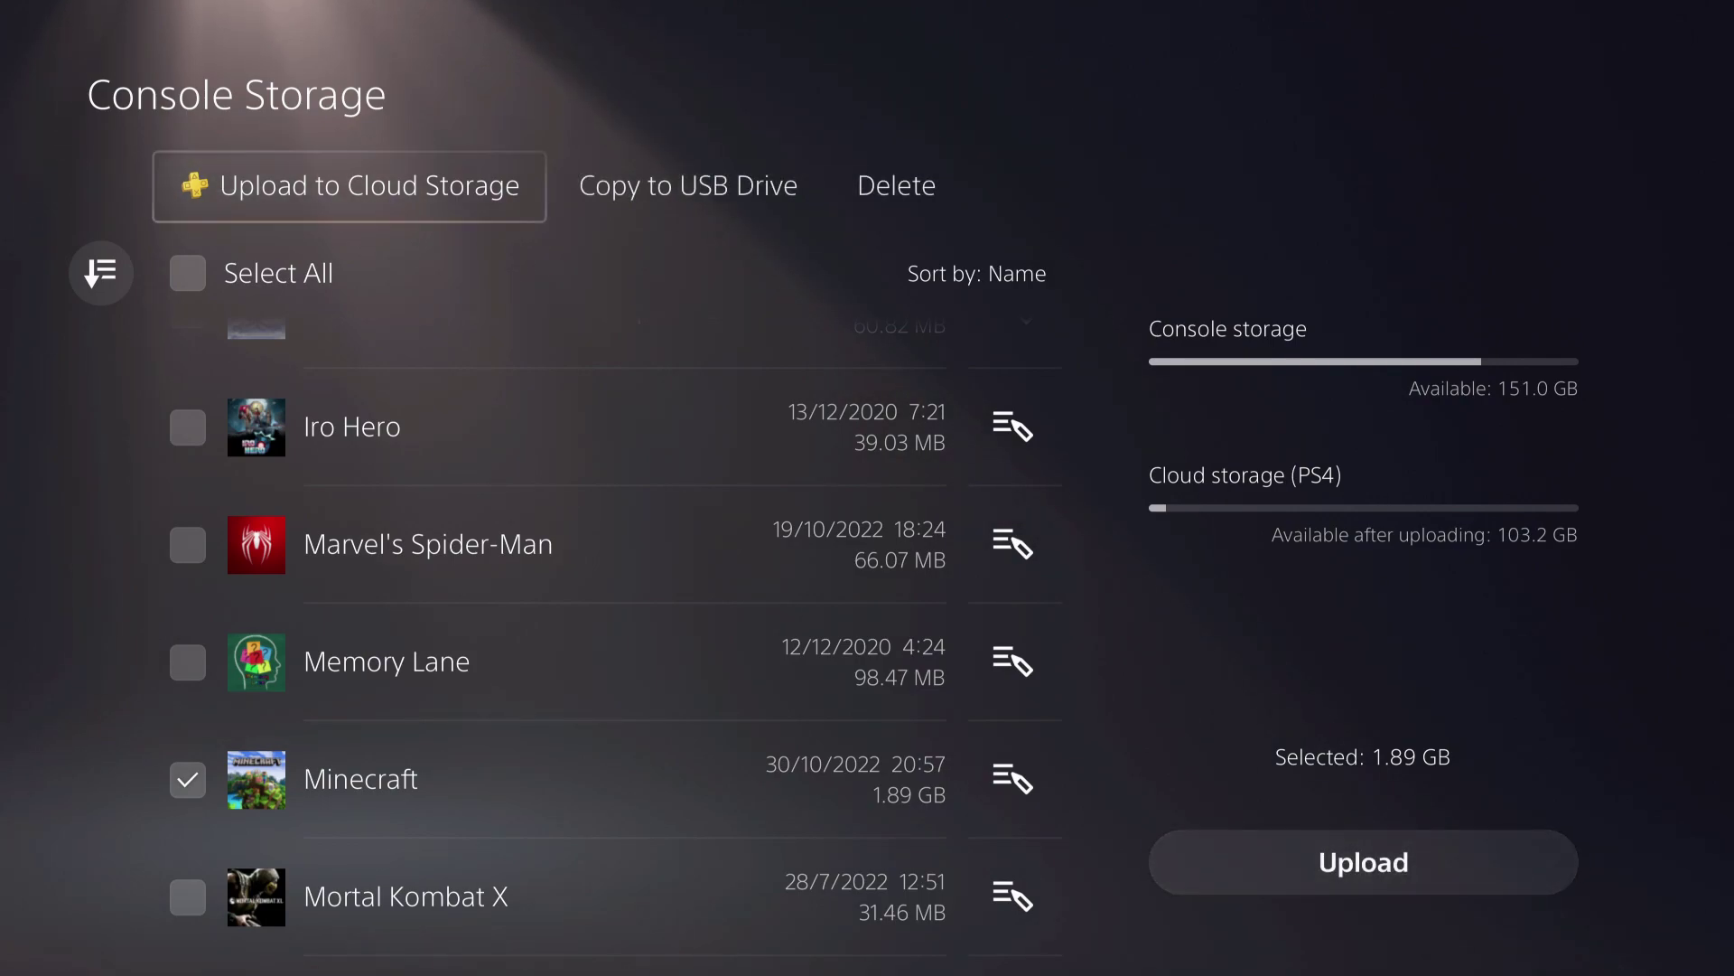
{"action": "key", "text": "Escape"}
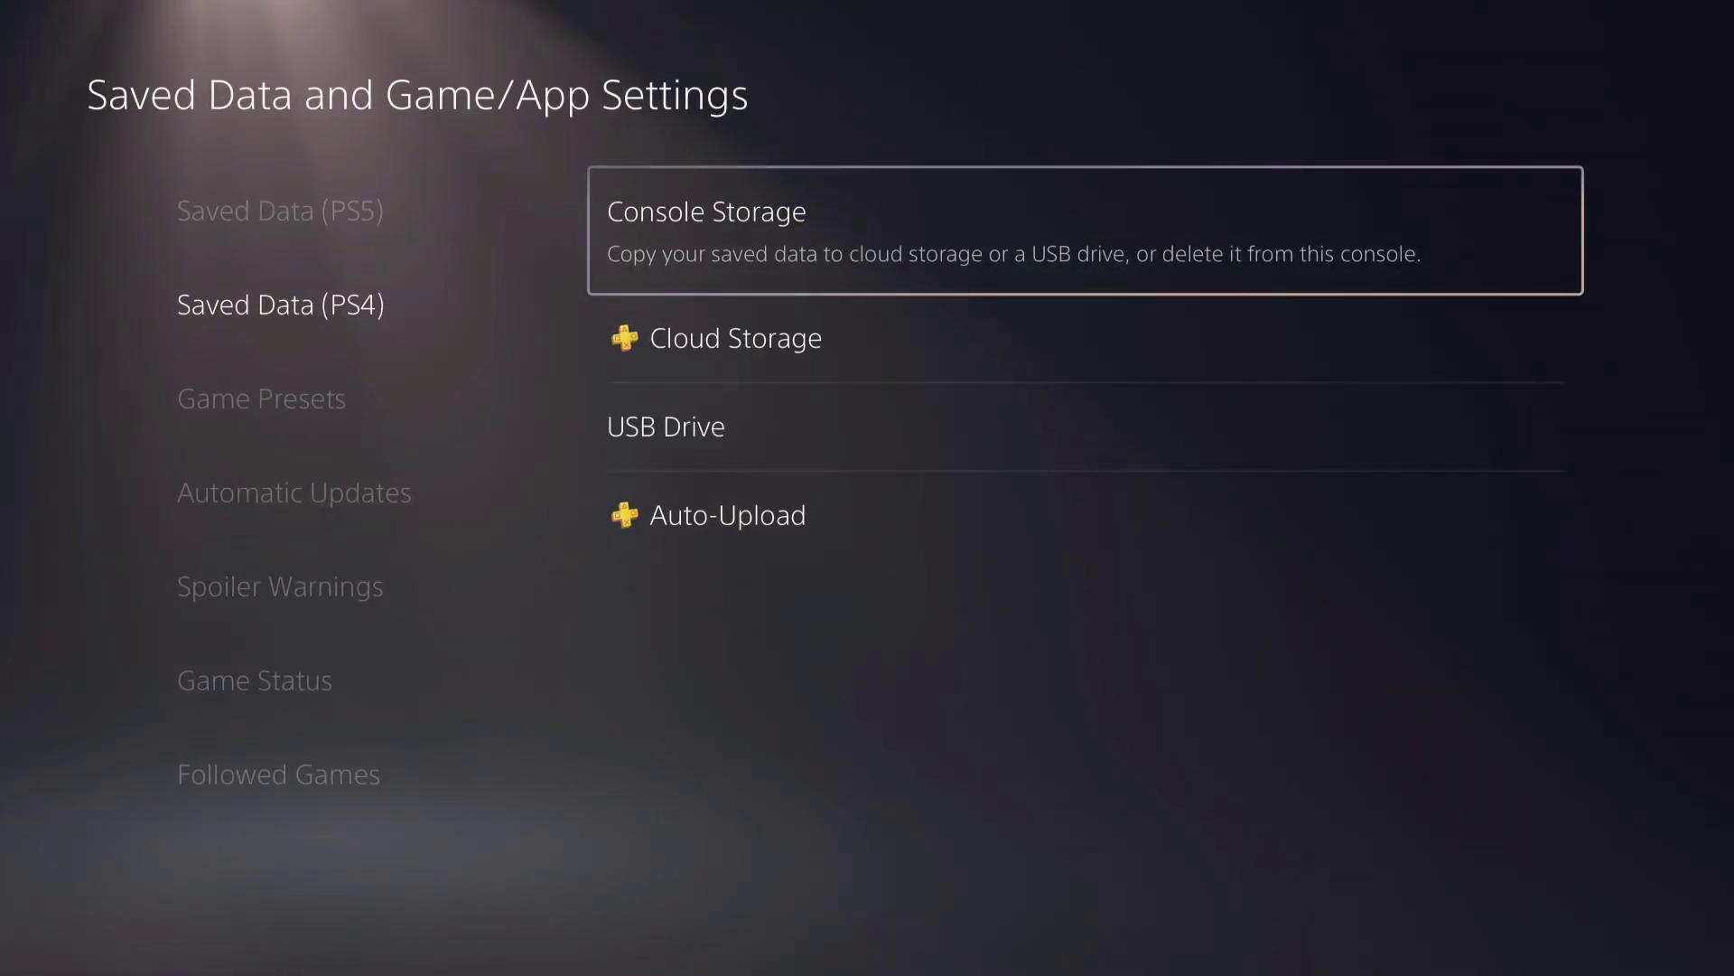
Exit Settings to home, reopen the Control Center, and highlight Downloads/Uploads.
{"action": "key", "text": "Escape"}
{"action": "key", "text": "Escape"}
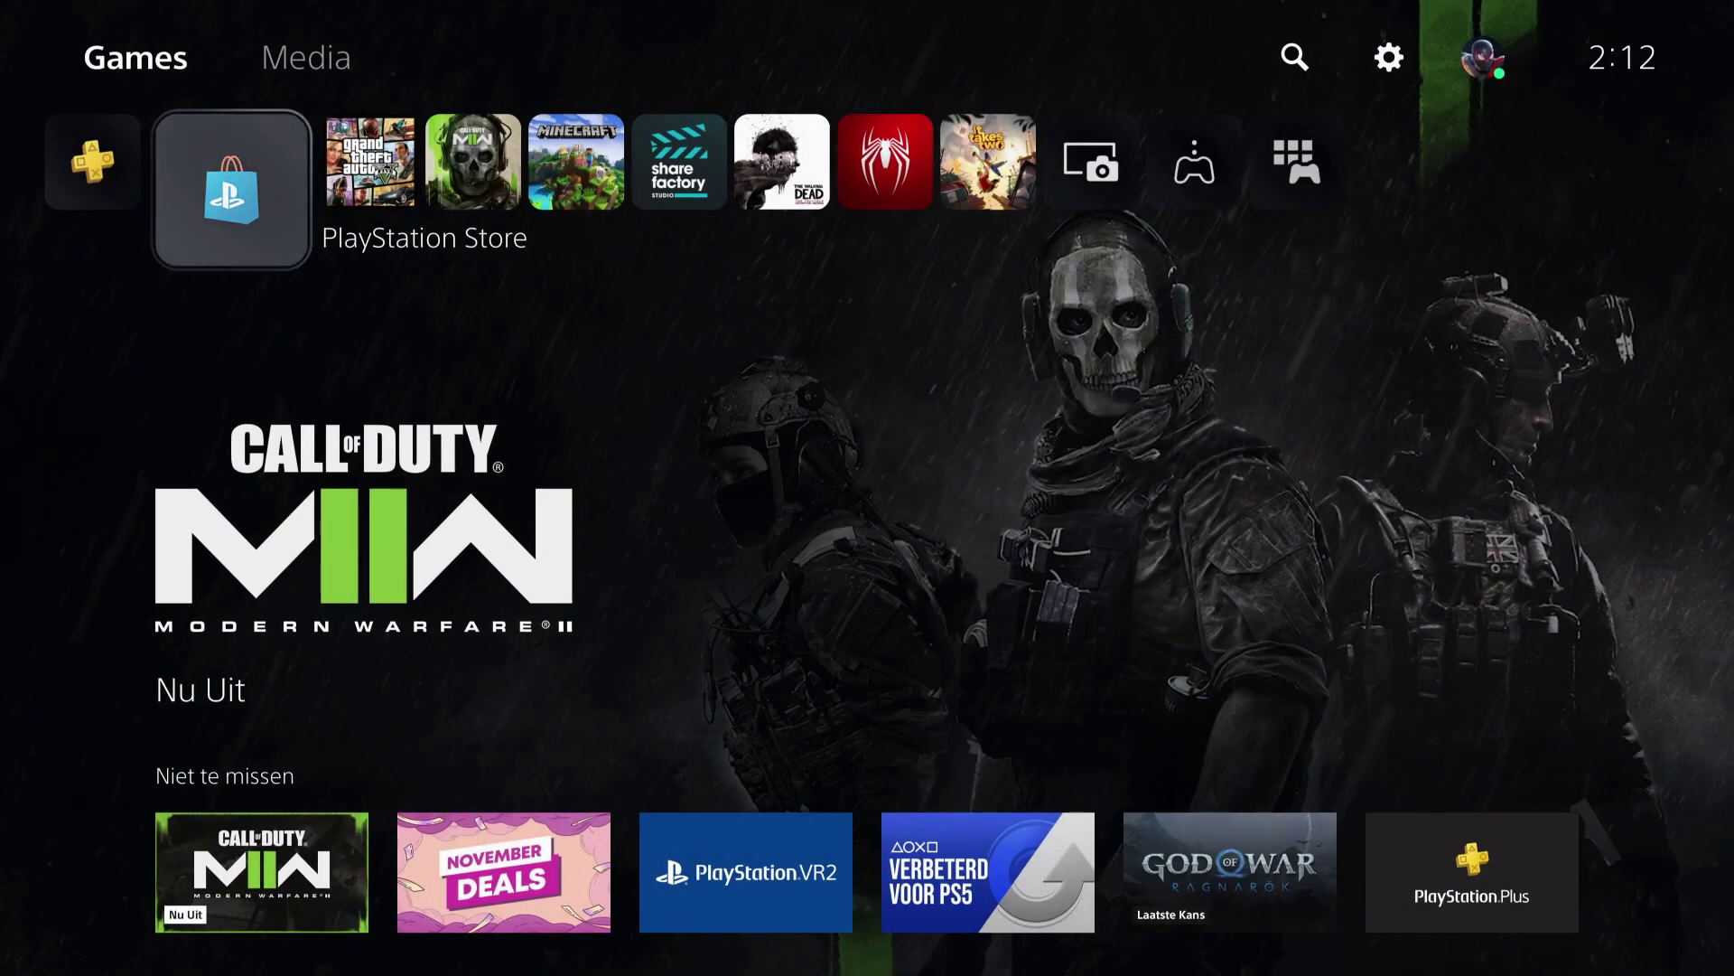
{"action": "key", "text": "super"}
{"action": "key", "text": "Down"}
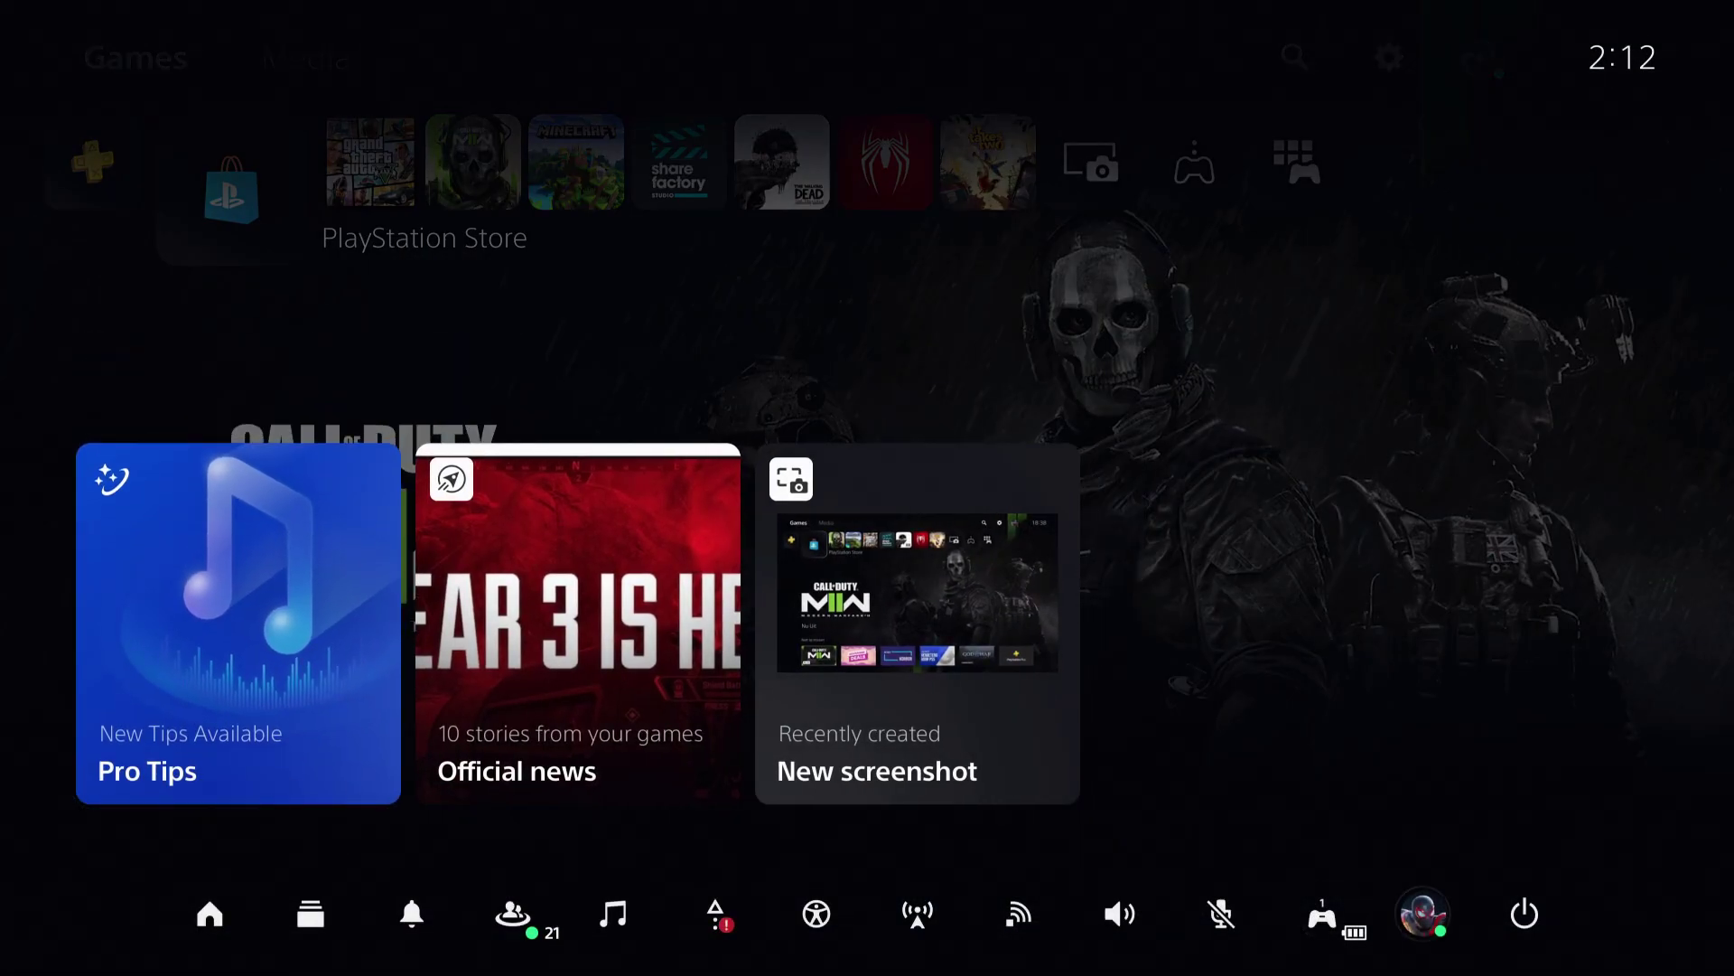
{"action": "key", "text": "Right"}
{"action": "key", "text": "Right"}
{"action": "key", "text": "Left"}
{"action": "key", "text": "Left"}
{"action": "key", "text": "Left"}
{"action": "key", "text": "Left"}
{"action": "key", "text": "Left"}
{"action": "key", "text": "Left"}
{"action": "key", "text": "Up"}
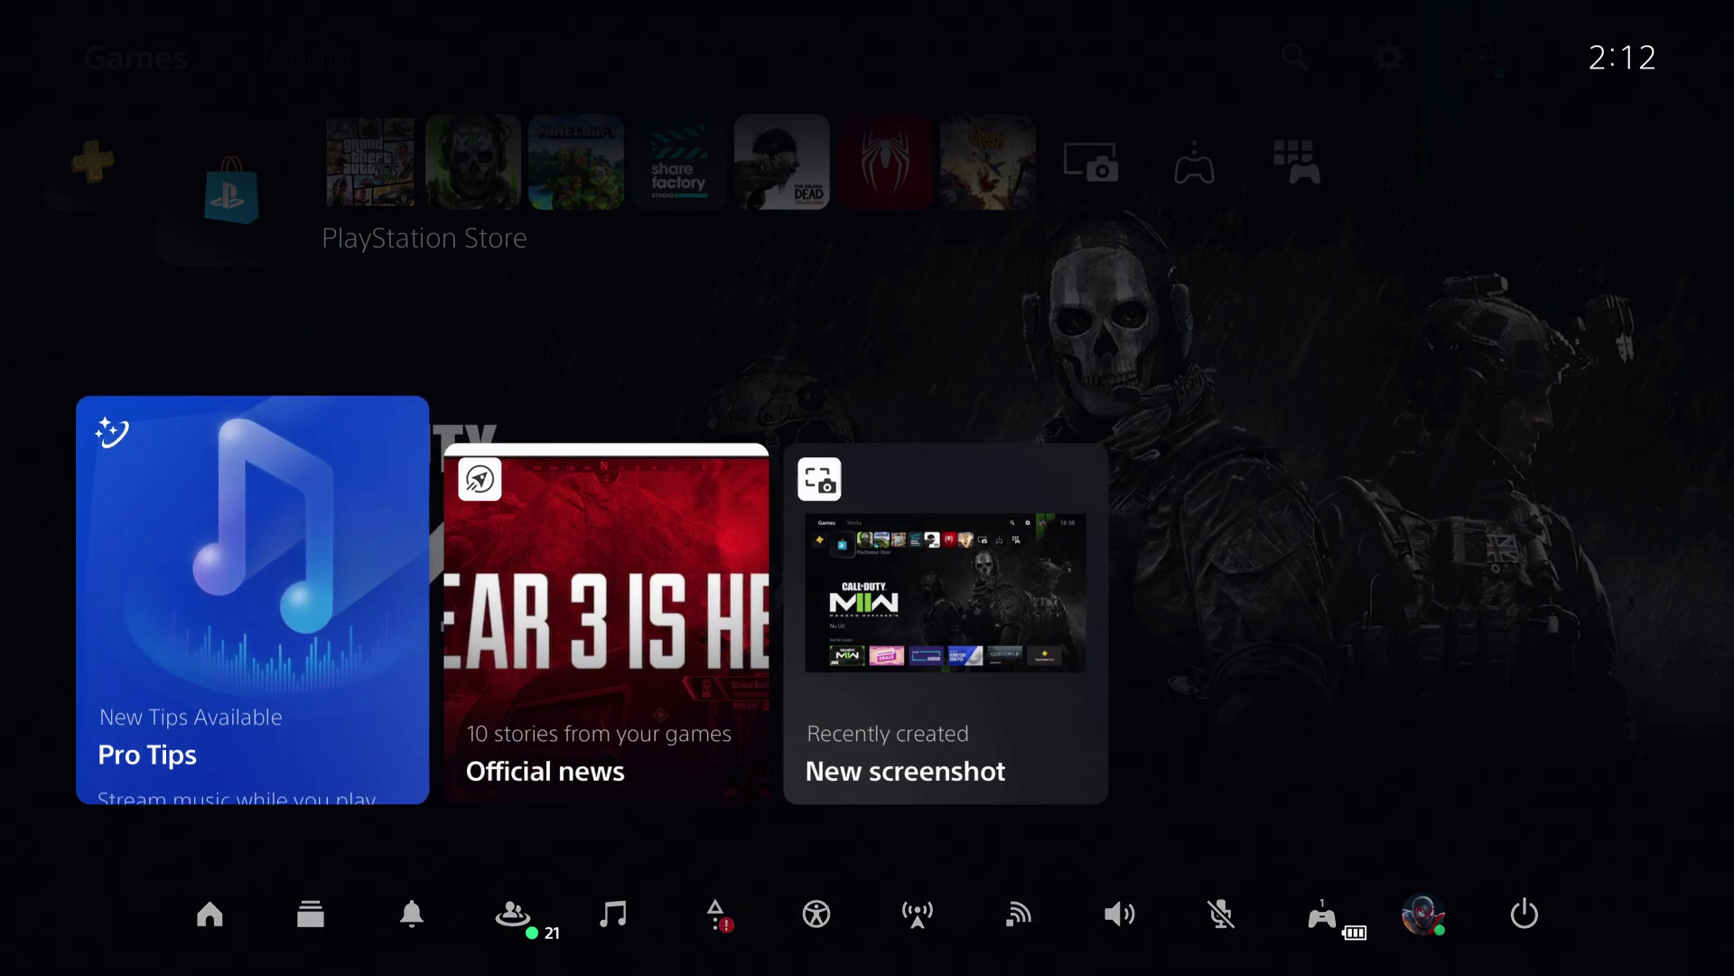
{"action": "key", "text": "Down"}
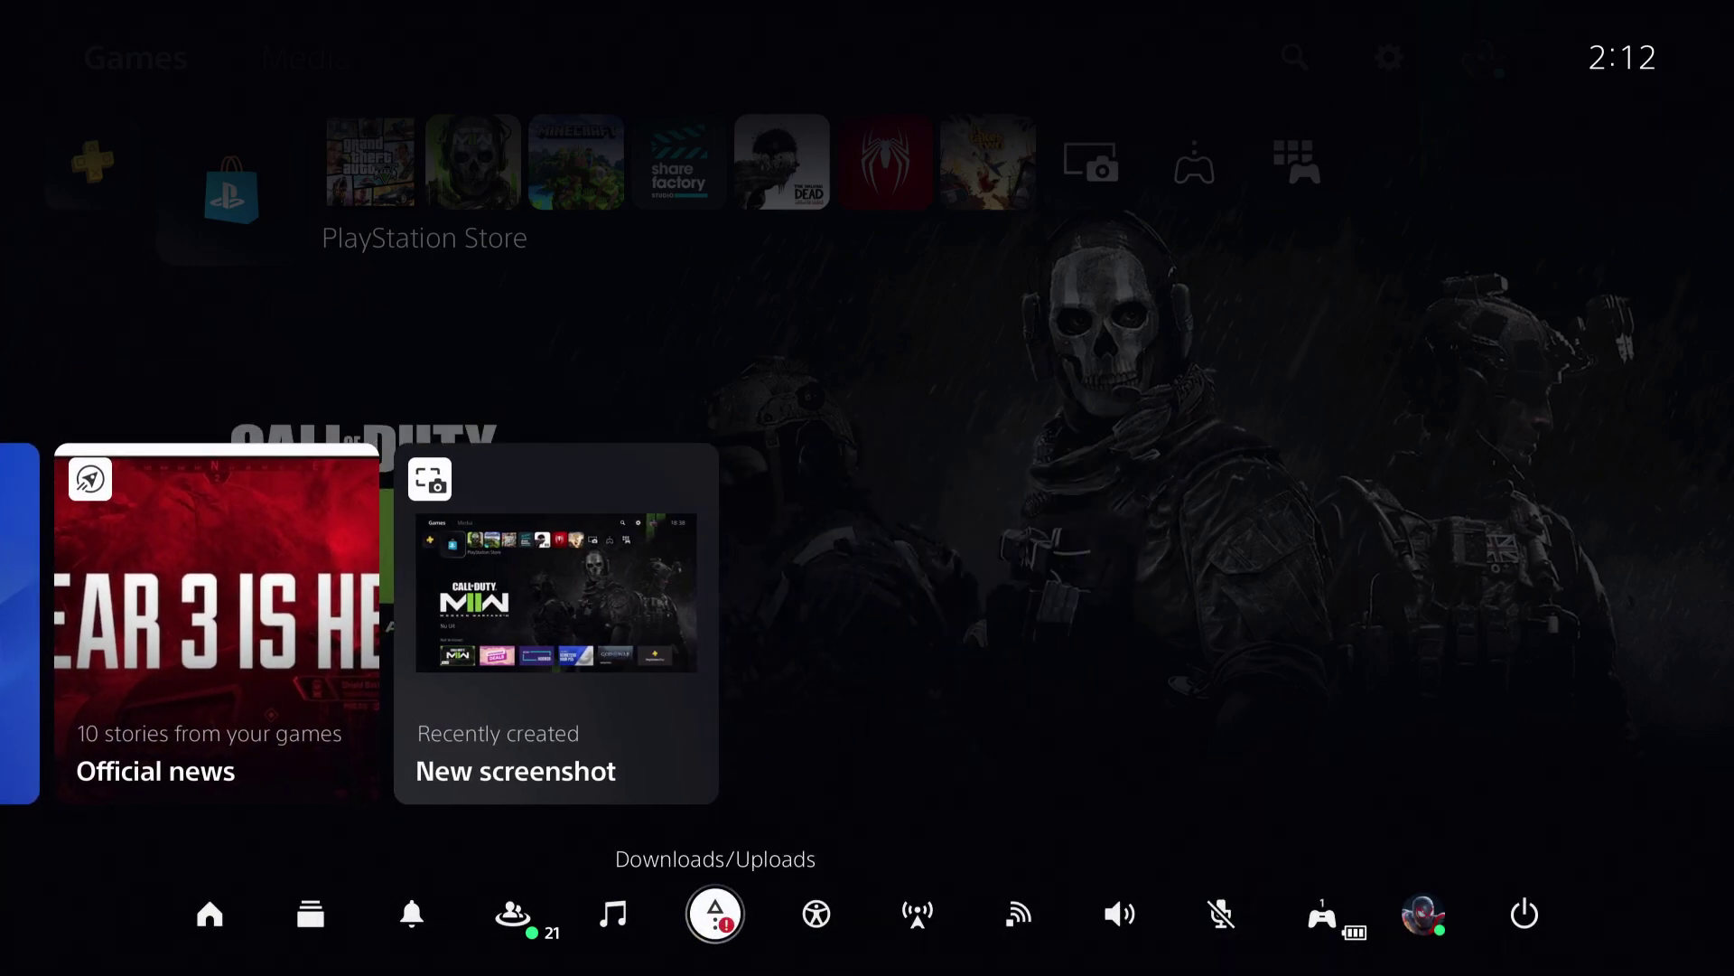